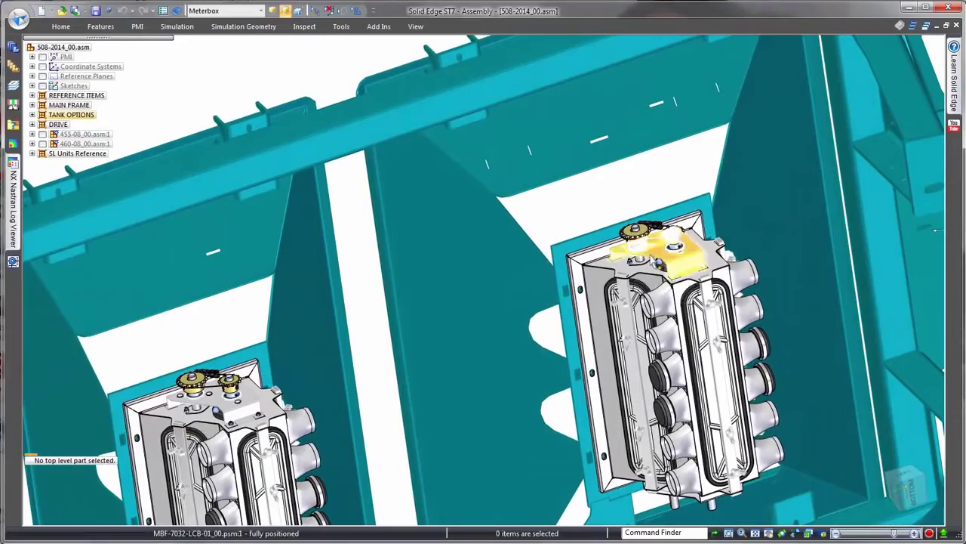
Step: Create an in-place sheet-metal part in 420-00-002_00, Stainless Steel 304, origin at the sprocket
right_click(658, 261)
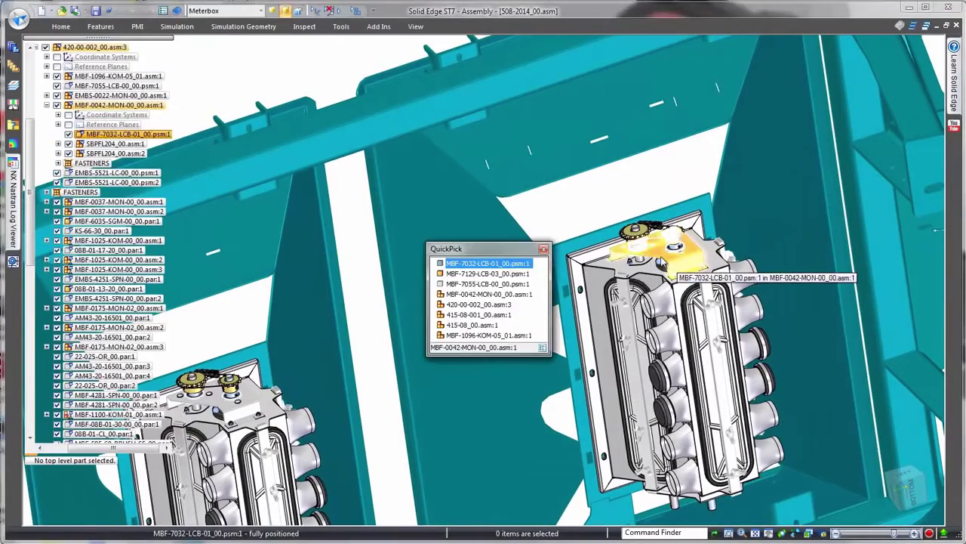
right_click(512, 307)
click(559, 183)
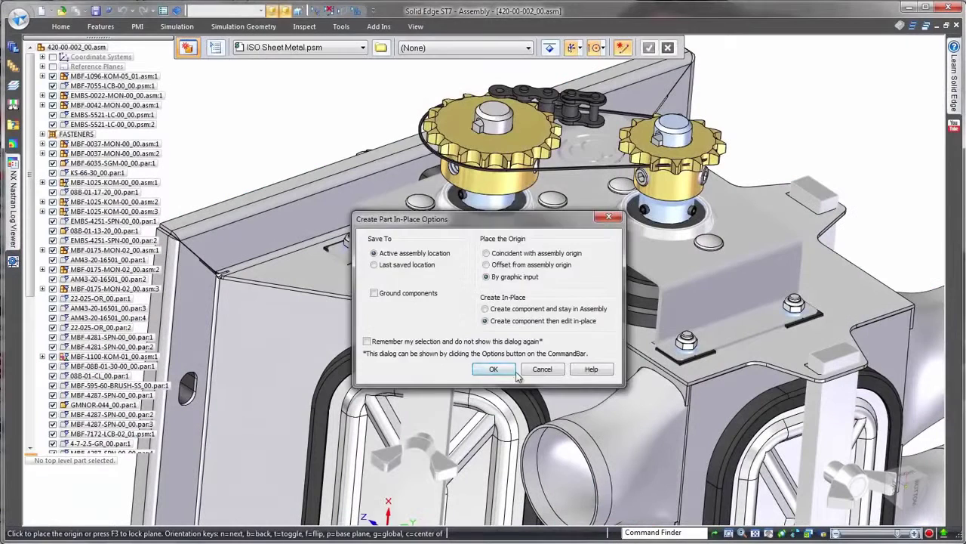
click(494, 367)
click(501, 80)
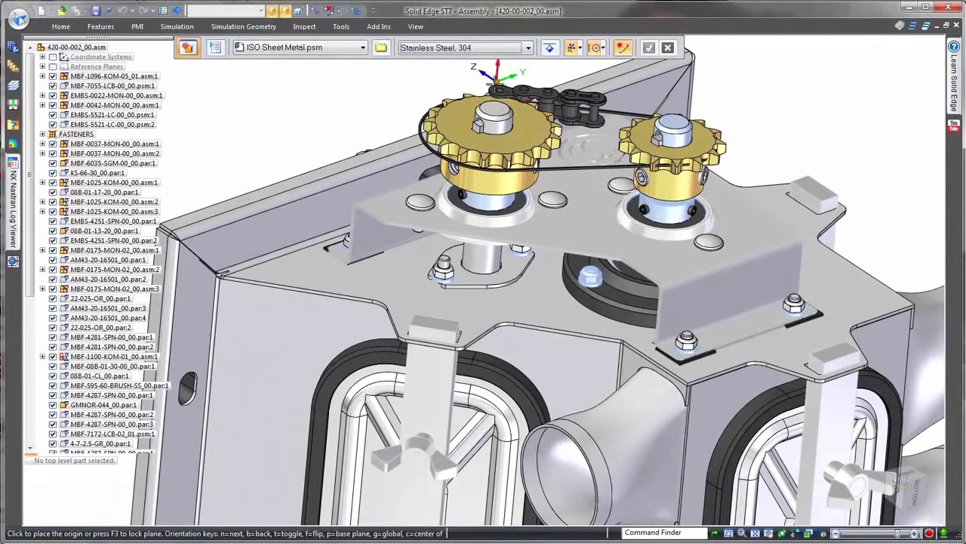
click(343, 117)
Step: Save the new part as Gaurd in the New Parts folder
double_click(383, 190)
text(Gaurd)
key(Return)
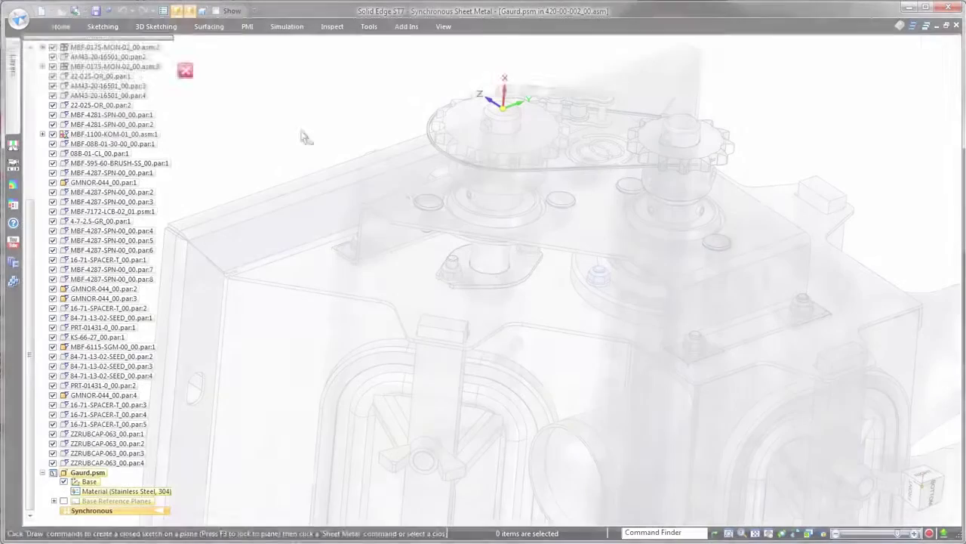
Step: Project the drive housing's edges onto the chosen plane as the guard outline
click(223, 47)
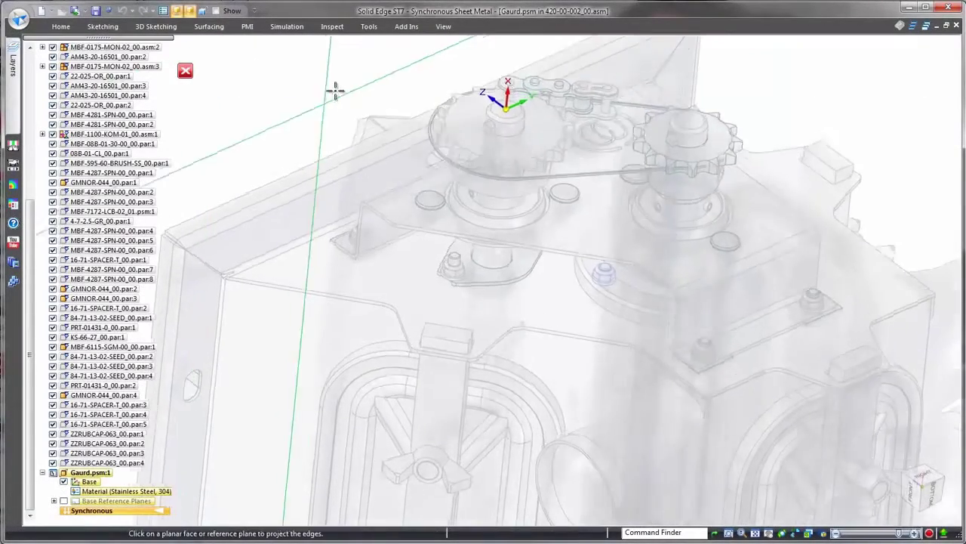
scroll(483, 96, up, 3)
scroll(538, 129, up, 3)
click(522, 123)
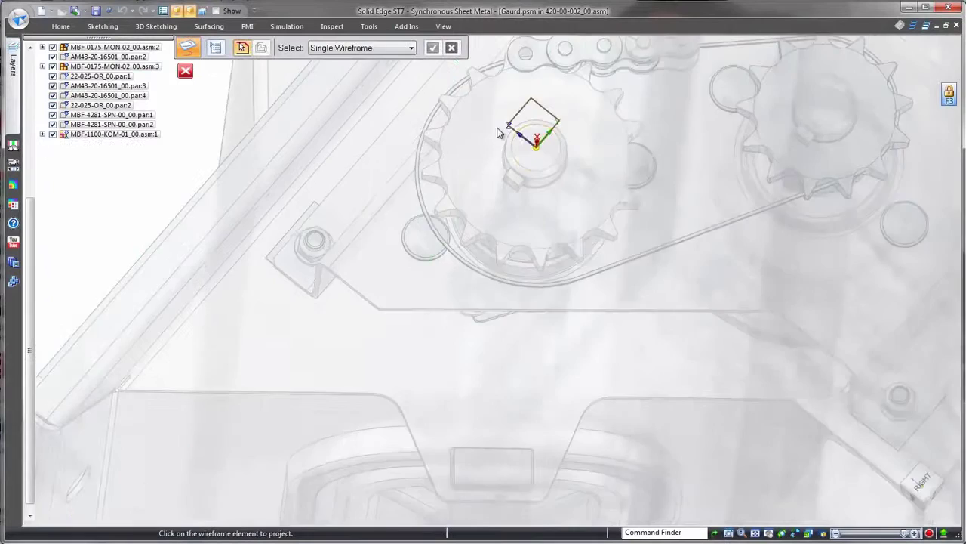
middle_drag(501, 129, 294, 207)
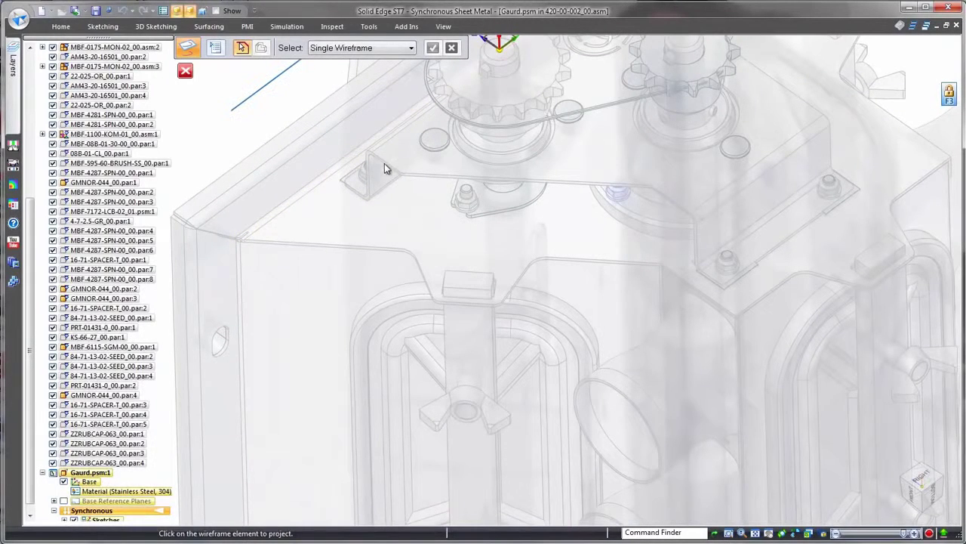
click(593, 264)
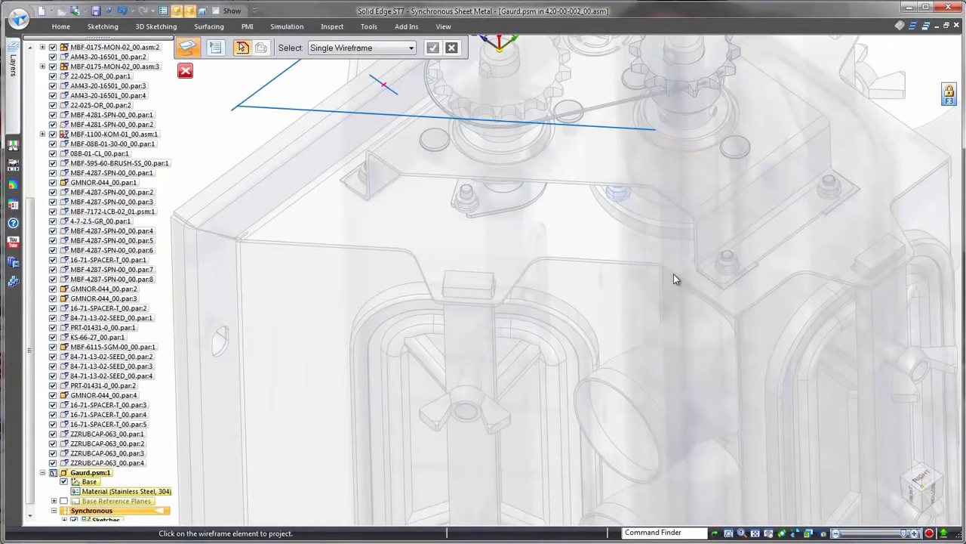
click(671, 273)
click(794, 197)
click(927, 487)
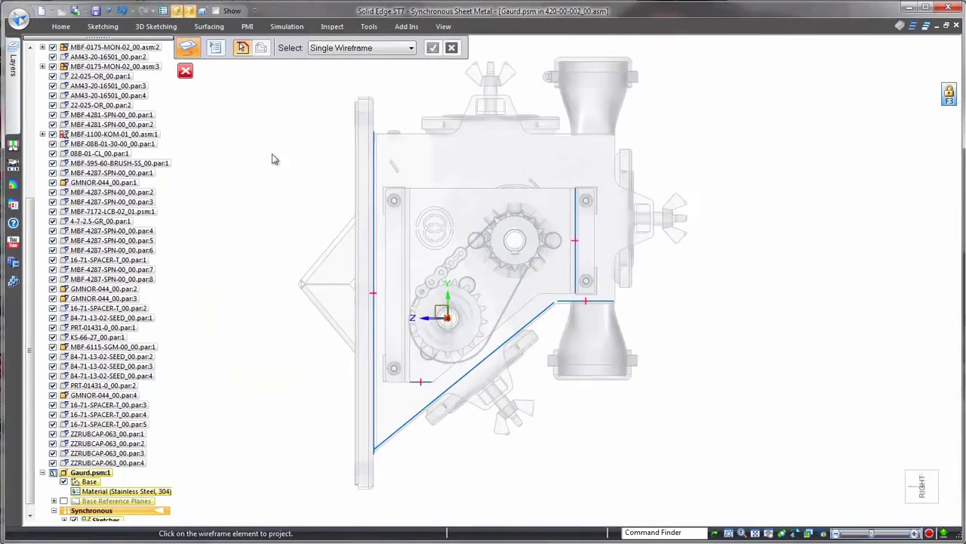
right_click(323, 162)
key(ctrl+i)
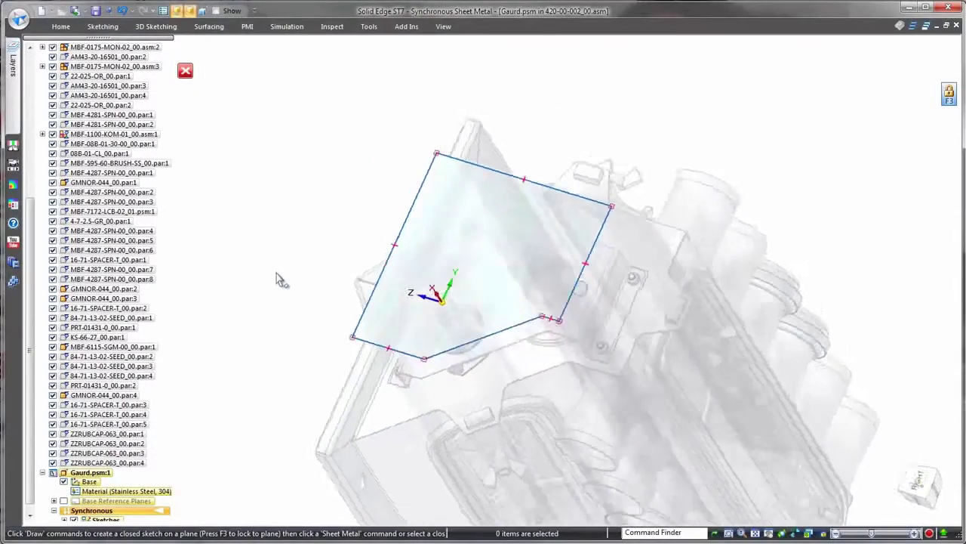
Step: Create a 1.00 mm tab plate from the projected sketch region
click(512, 218)
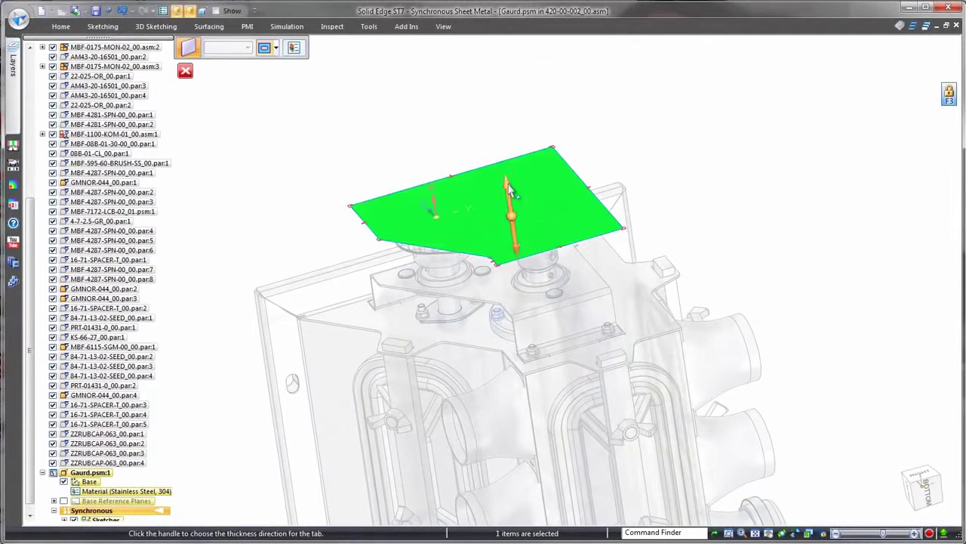
click(509, 188)
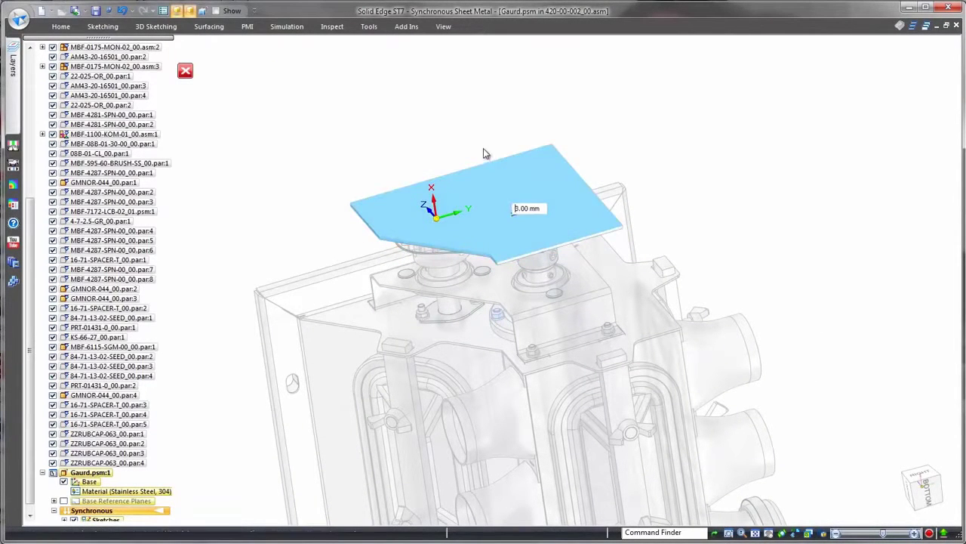
click(486, 153)
scroll(474, 125, up, 5)
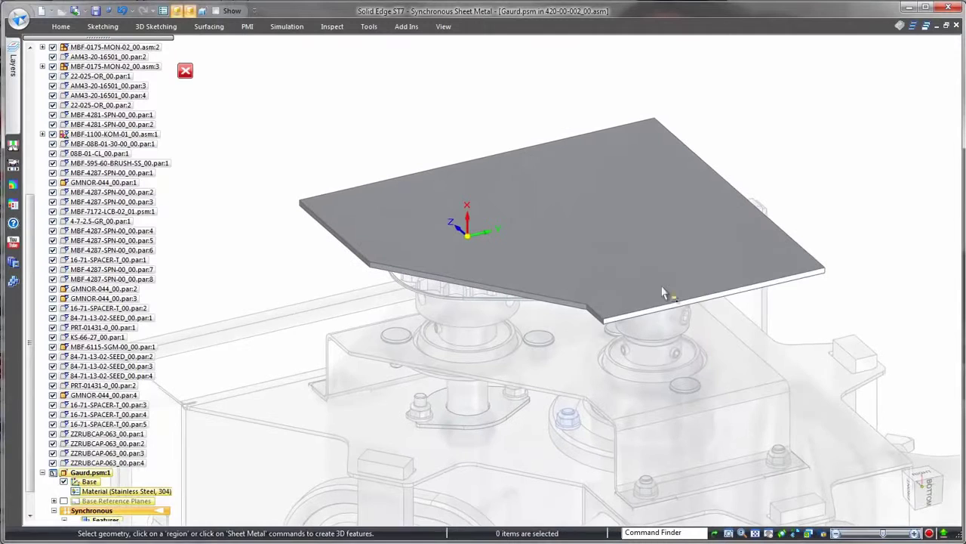
Step: Add 90° flanges bending down along the plate's edges
click(678, 310)
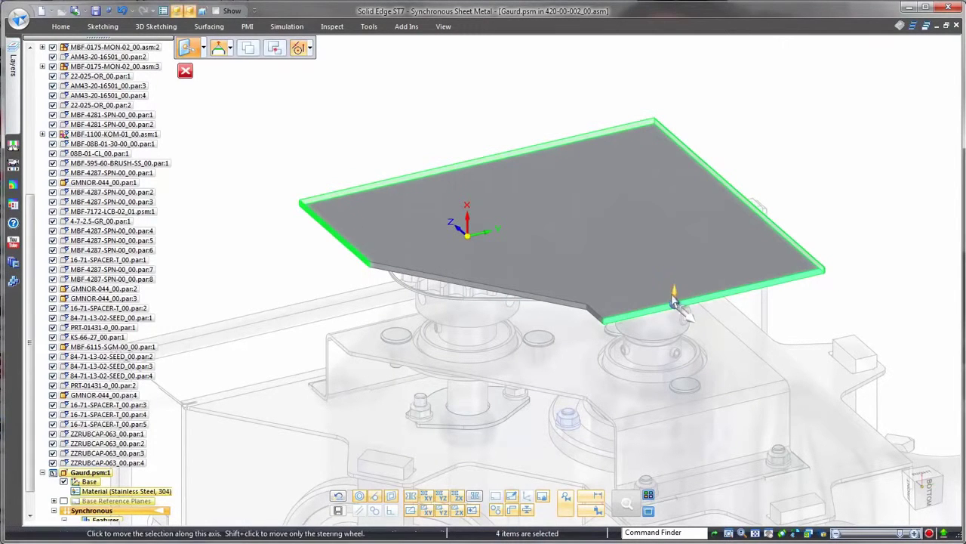
click(674, 299)
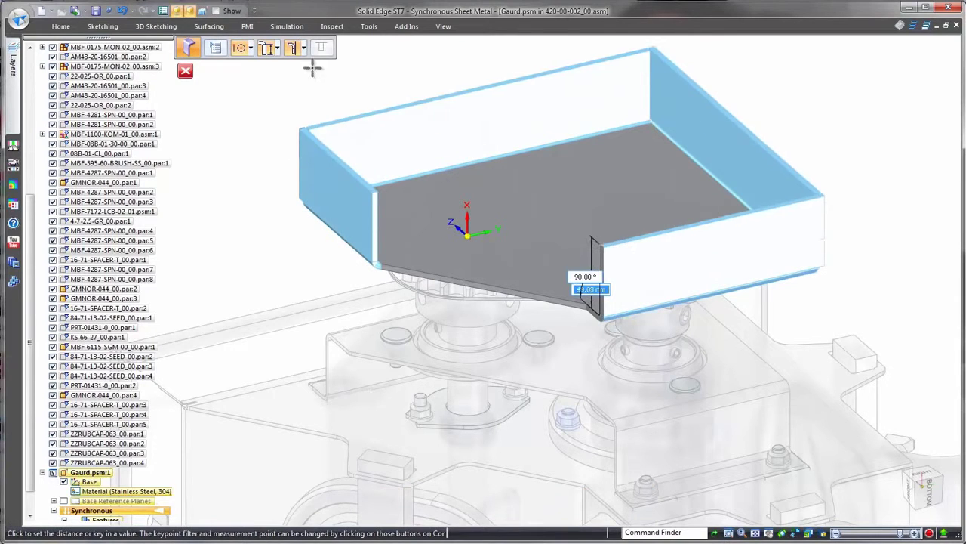
middle_drag(423, 204, 575, 339)
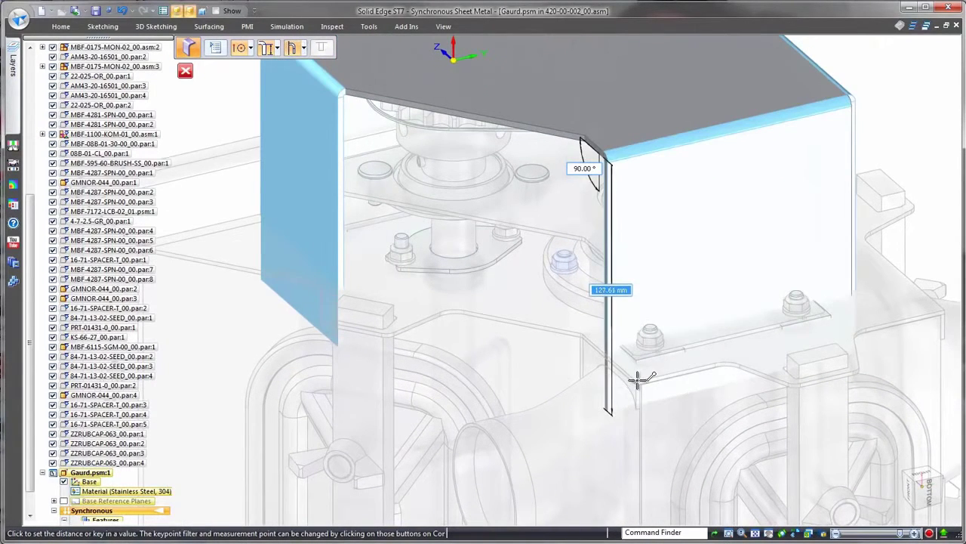
Step: Set the flange depth and draw a line across the front flange face
click(638, 380)
right_click(466, 358)
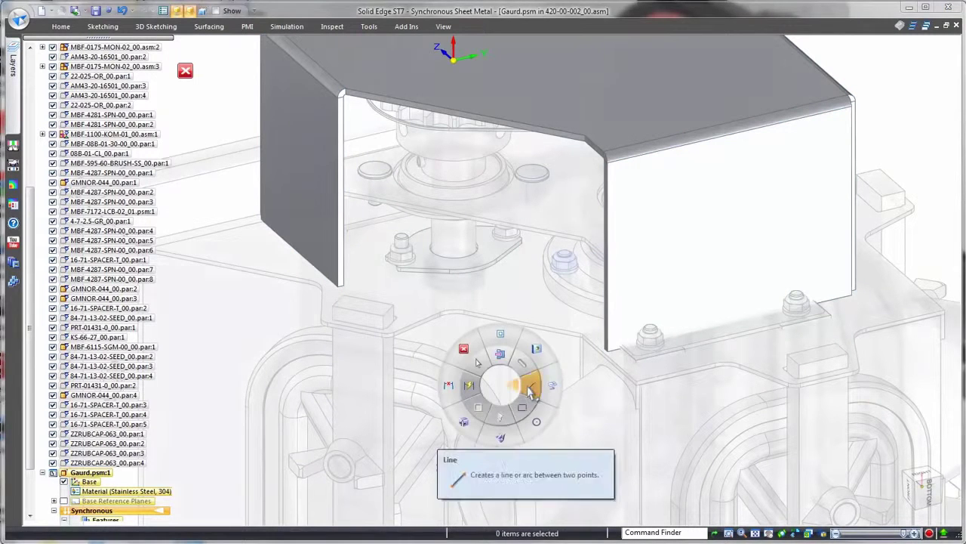
click(485, 371)
key(F3)
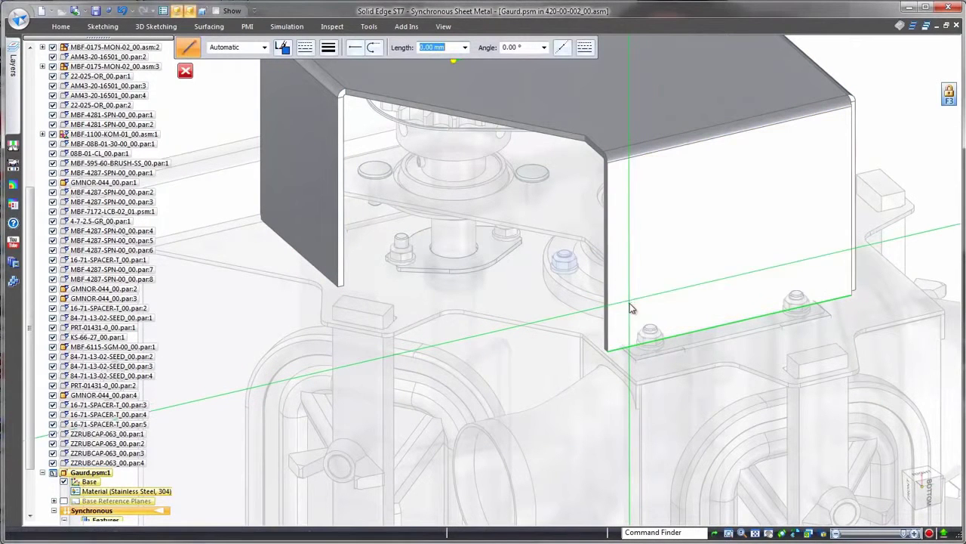
click(745, 274)
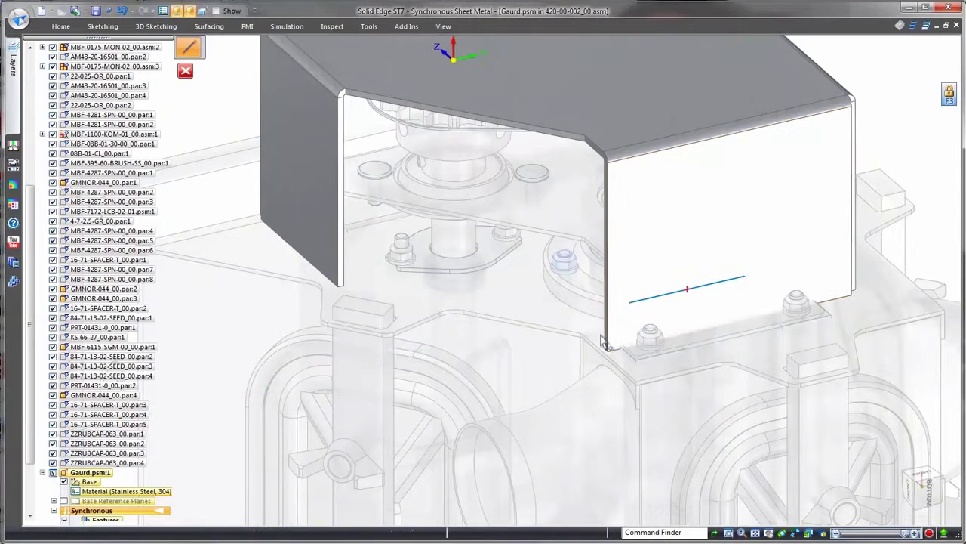
Step: Jog the lower part of the front flange outward along the sketched line
click(60, 27)
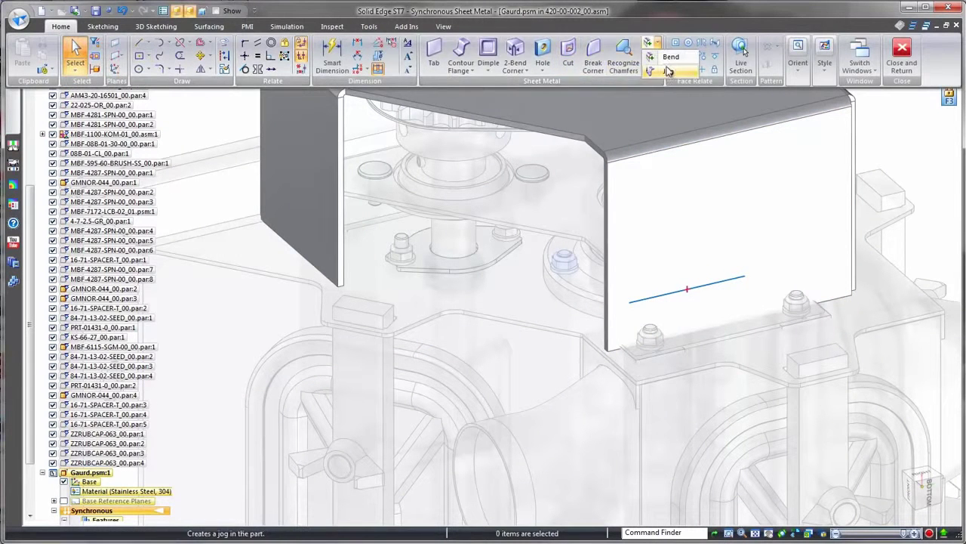
click(640, 47)
click(669, 294)
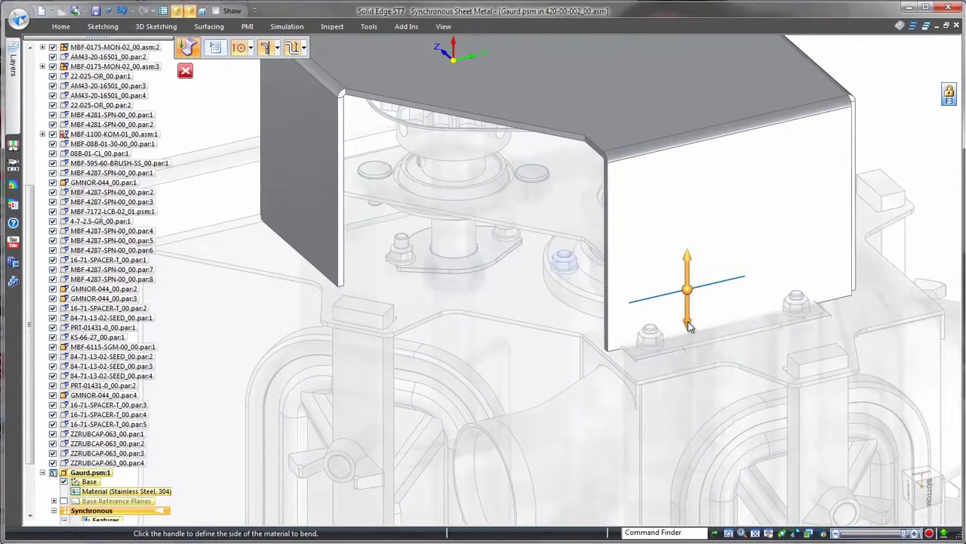
click(647, 367)
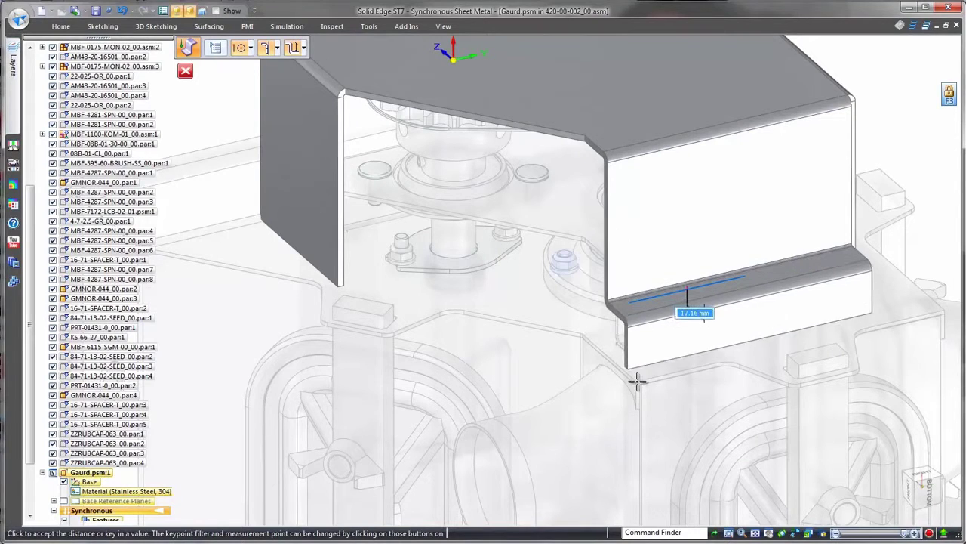
click(636, 382)
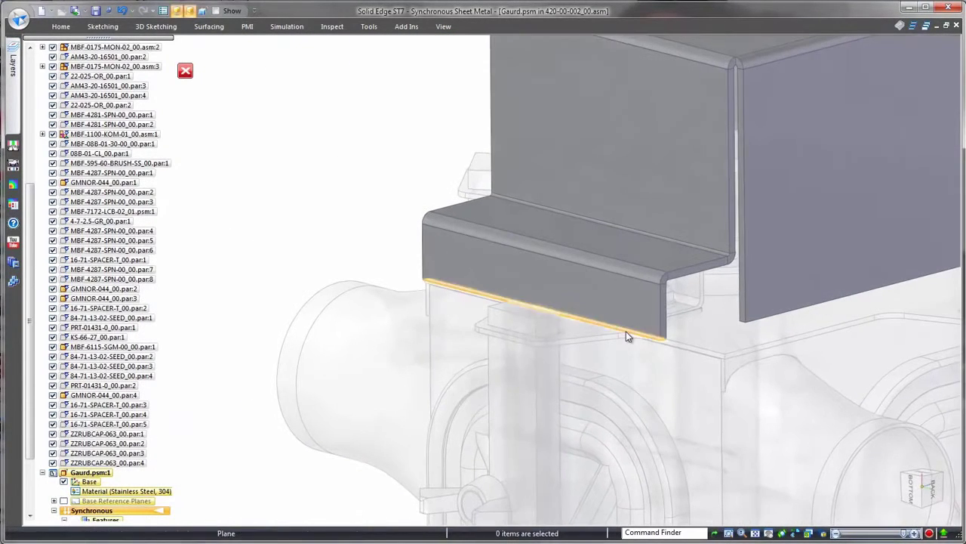
Step: Add a short 90° material-inside flange off the jog's lower edge
click(626, 330)
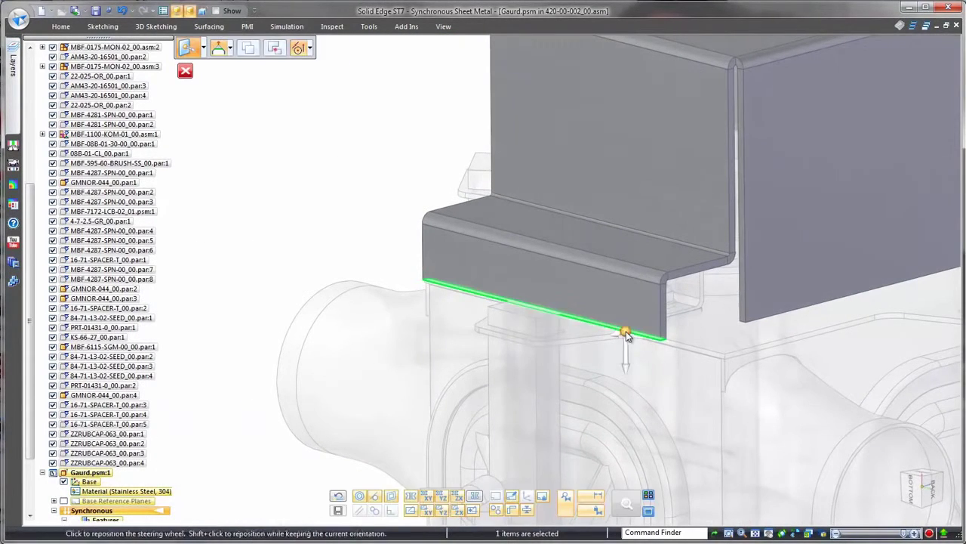
click(617, 339)
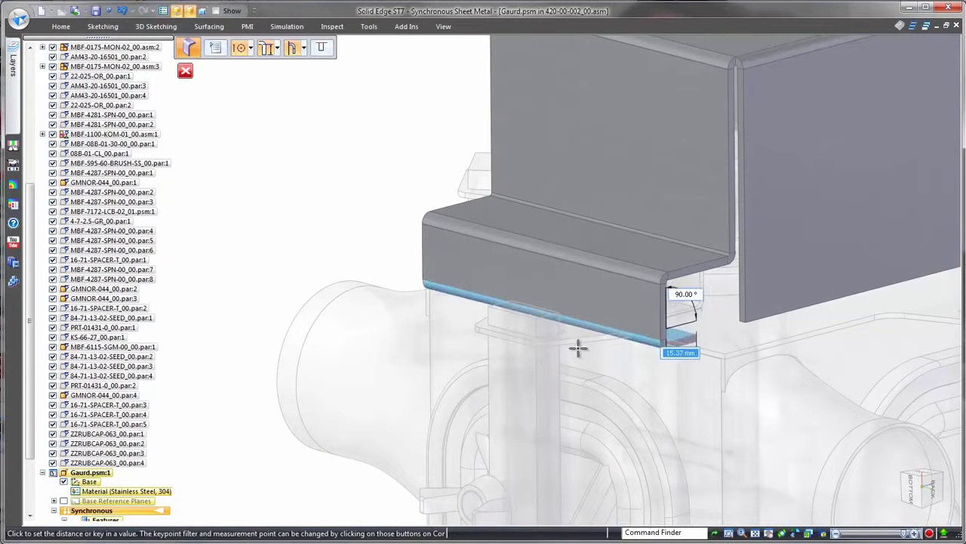
click(321, 64)
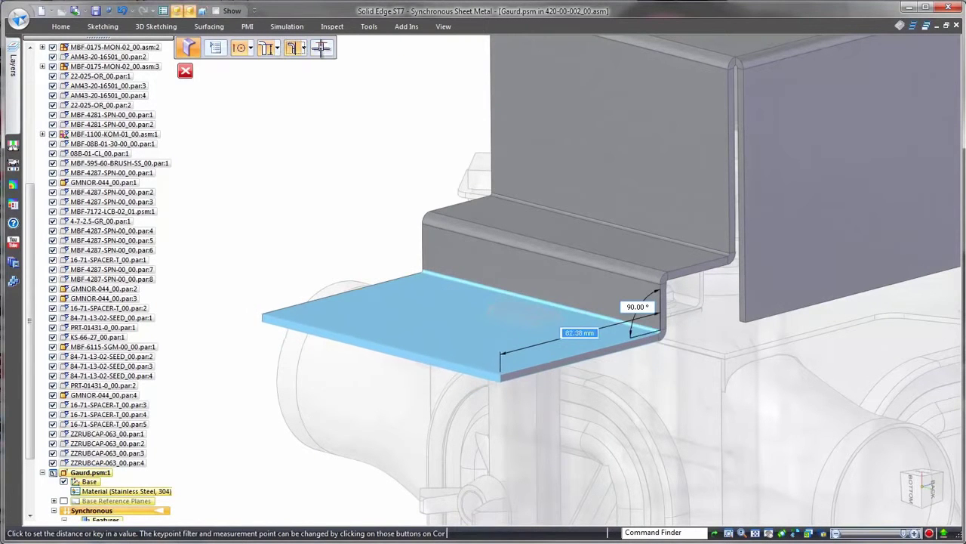
click(572, 307)
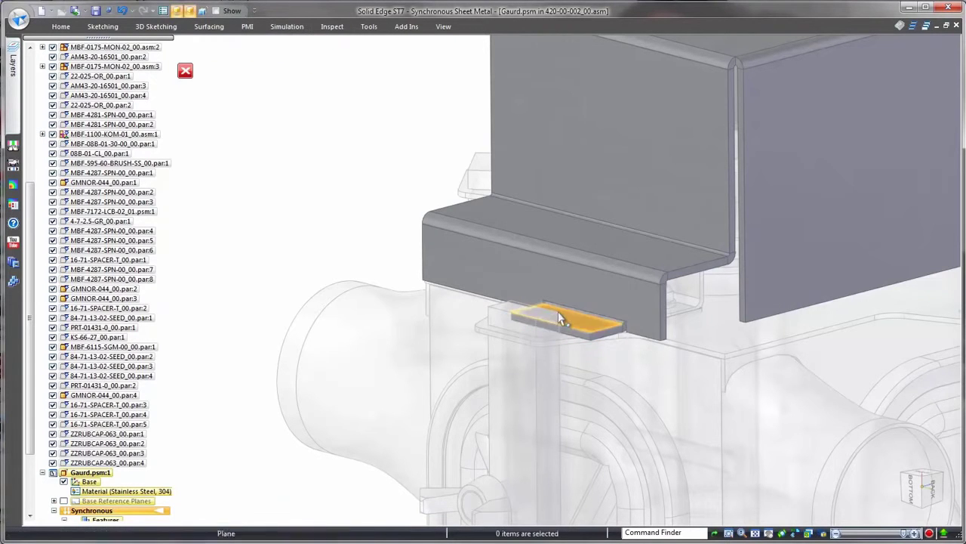
Step: Shift the new tab's end face sideways to a new position
click(607, 330)
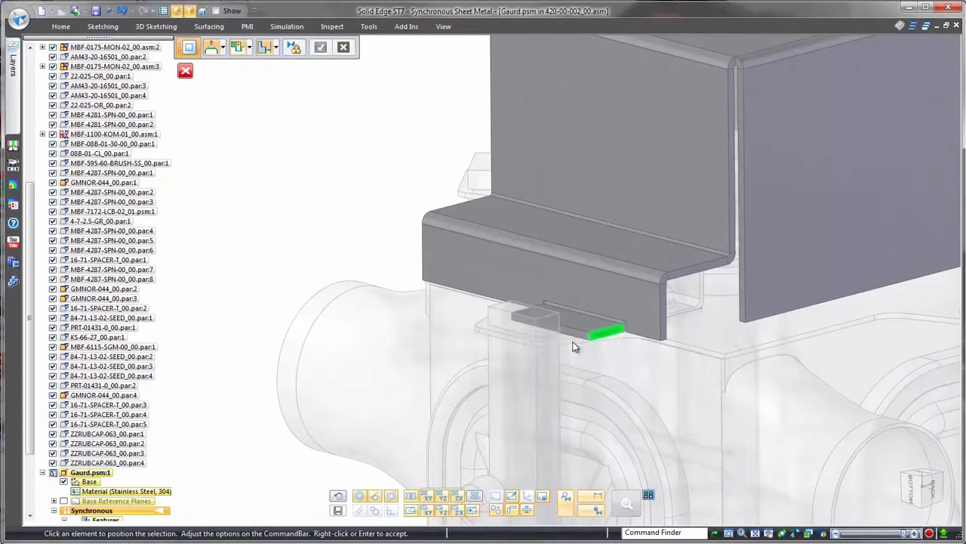
right_click(320, 256)
middle_drag(360, 267, 392, 276)
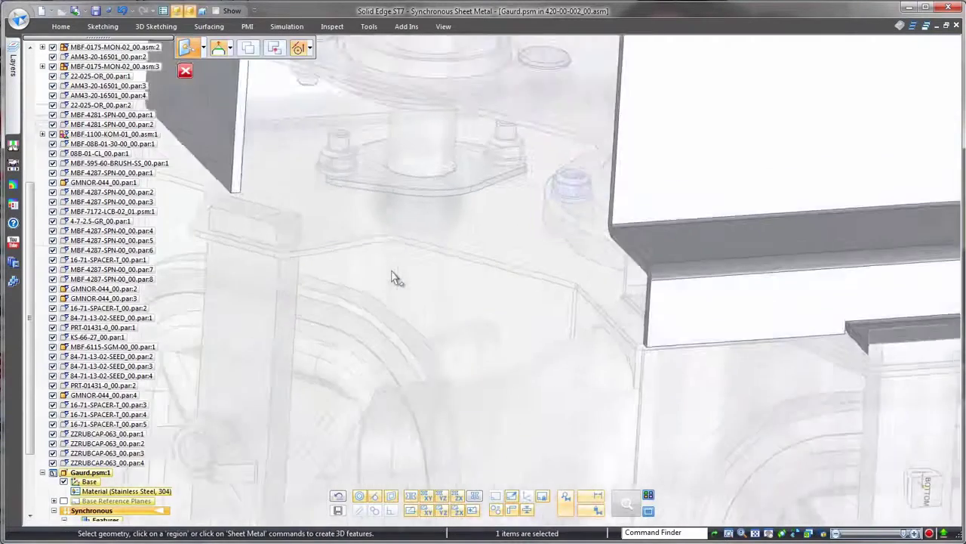
click(680, 268)
right_click(610, 354)
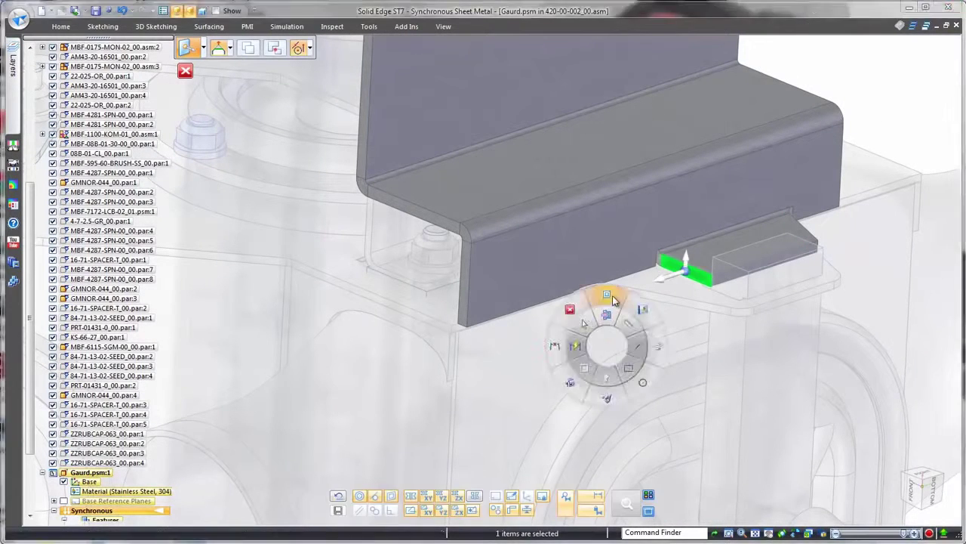
click(647, 302)
click(613, 324)
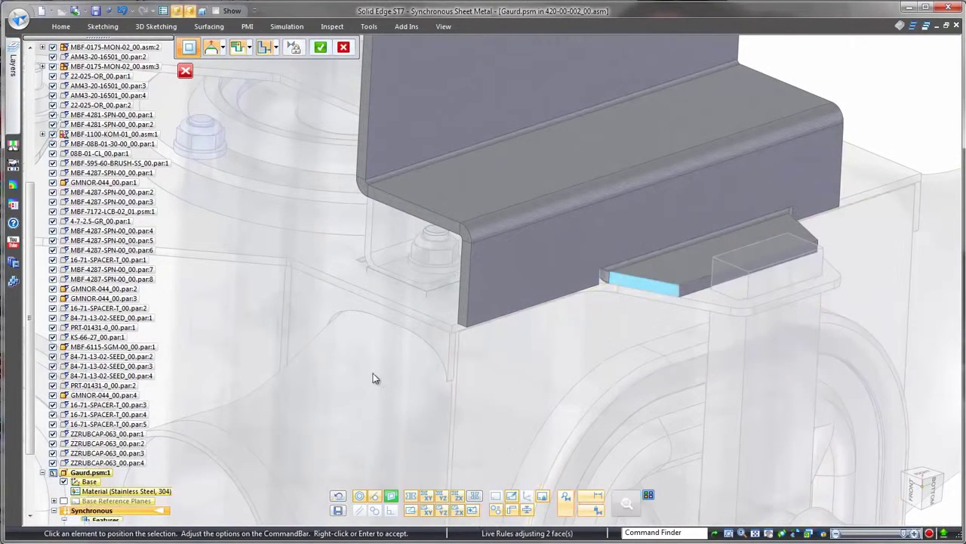
middle_drag(378, 380, 458, 286)
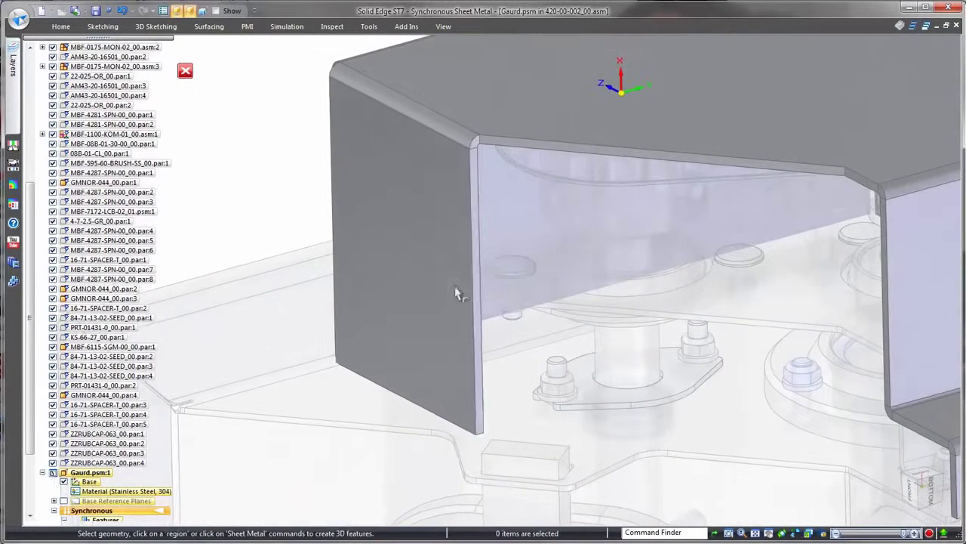
Step: Add a bend-outside flange along the side panel's vertical edge and select its face
click(478, 264)
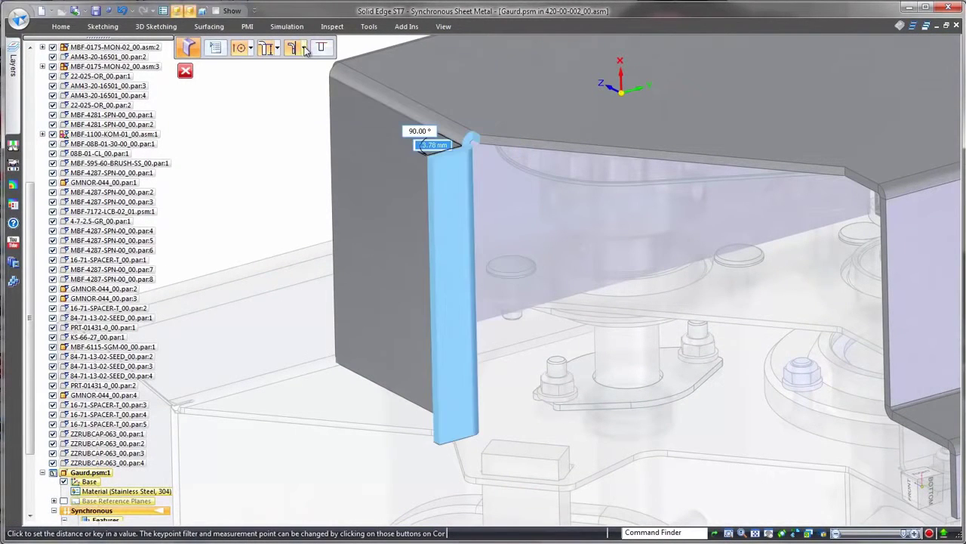
click(317, 91)
text(160)
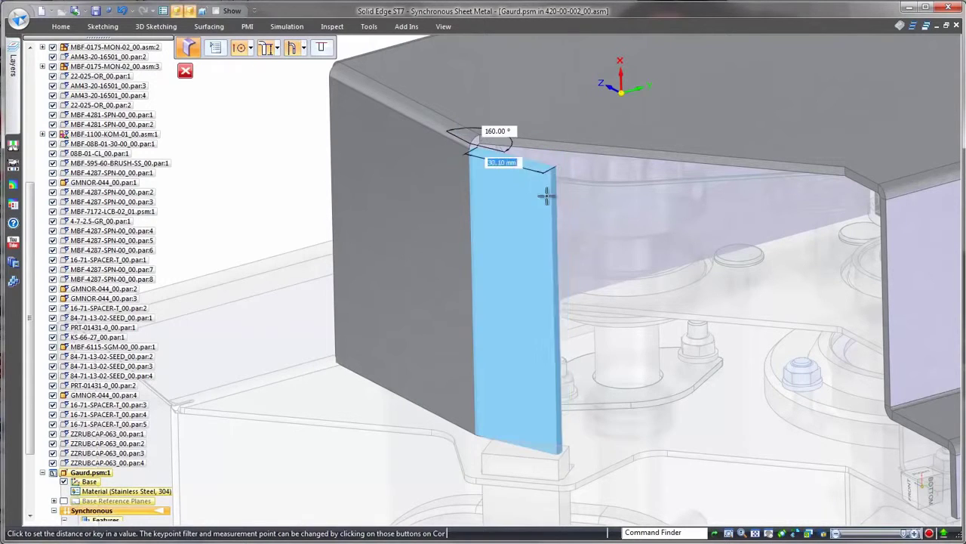
key(Return)
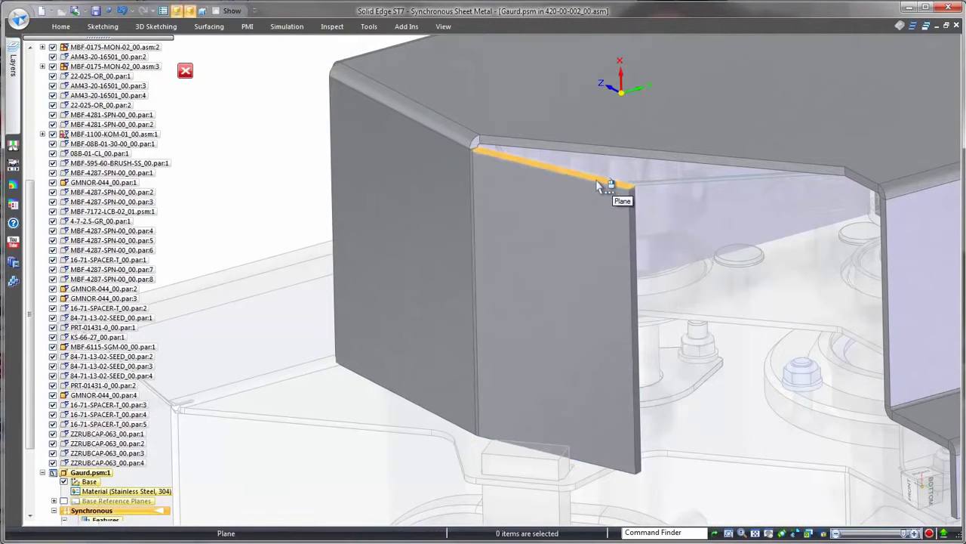
right_click(597, 183)
click(458, 277)
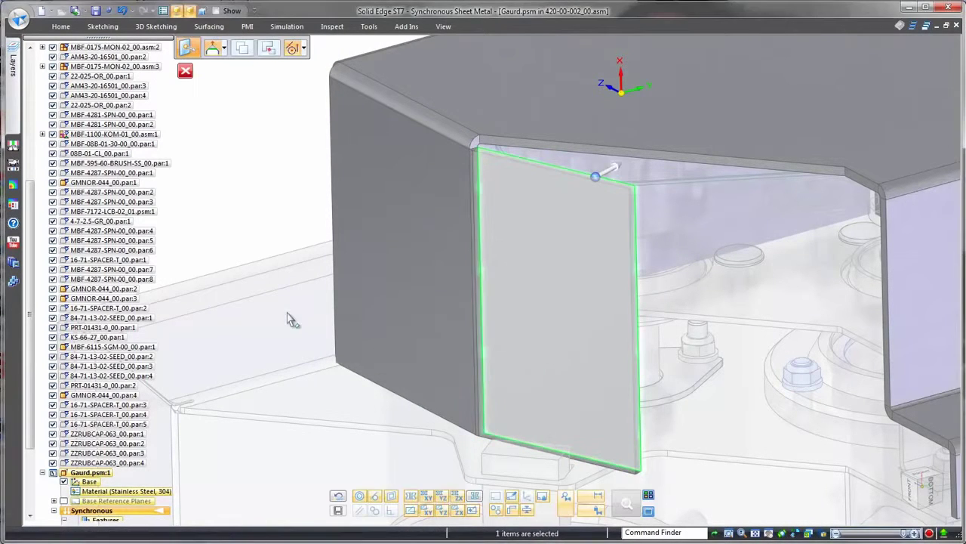
Step: Make the side flange coplanar and stretch it to the right corner
click(704, 231)
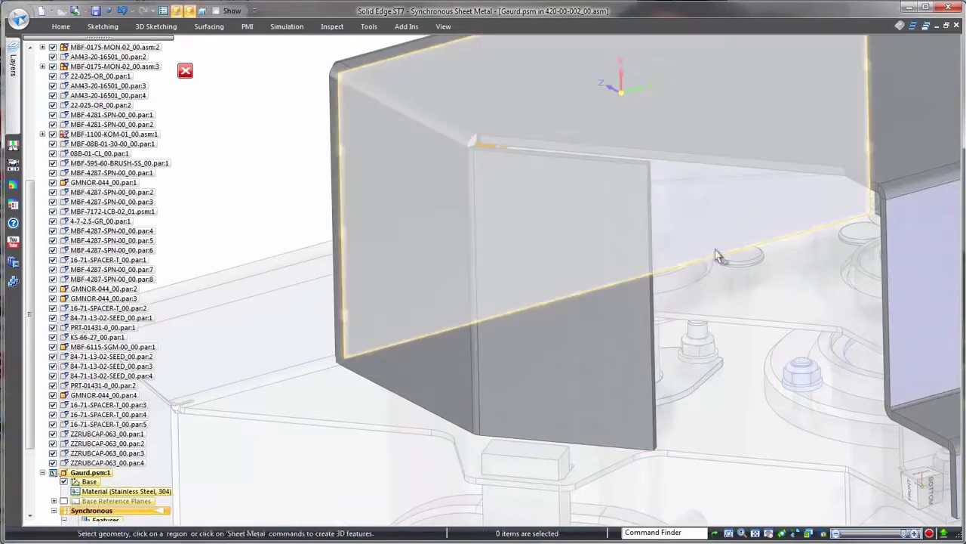
click(639, 209)
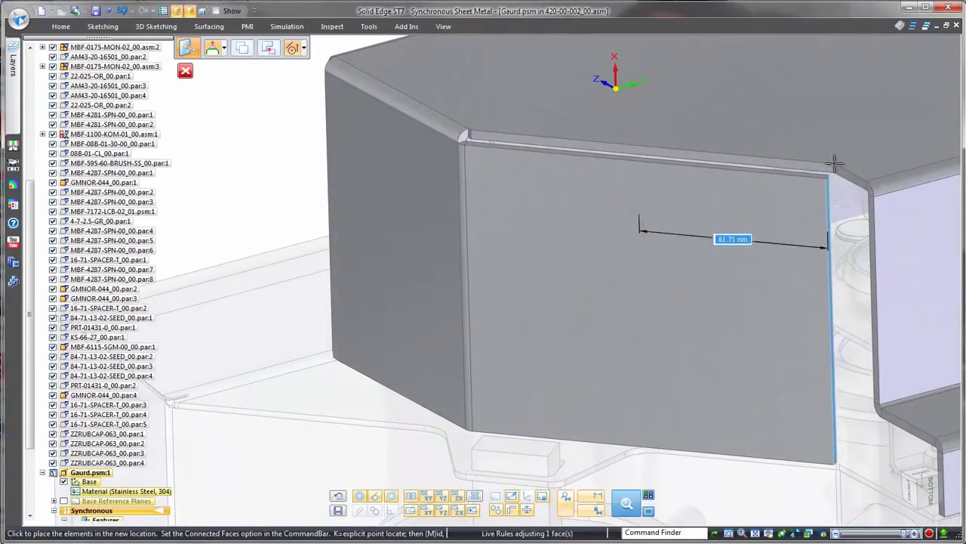
click(836, 168)
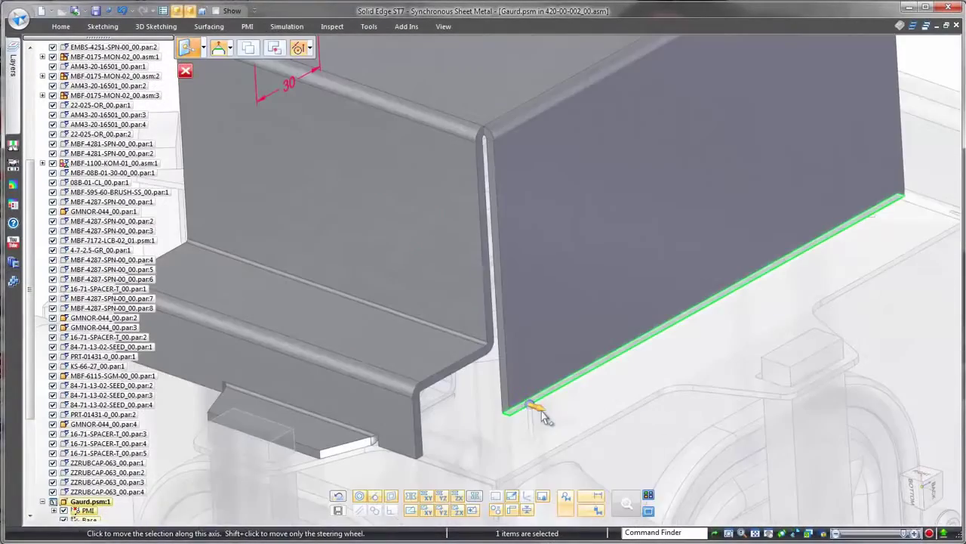
Step: Add a bottom flange and dimension its width to 15 mm
click(545, 418)
click(682, 437)
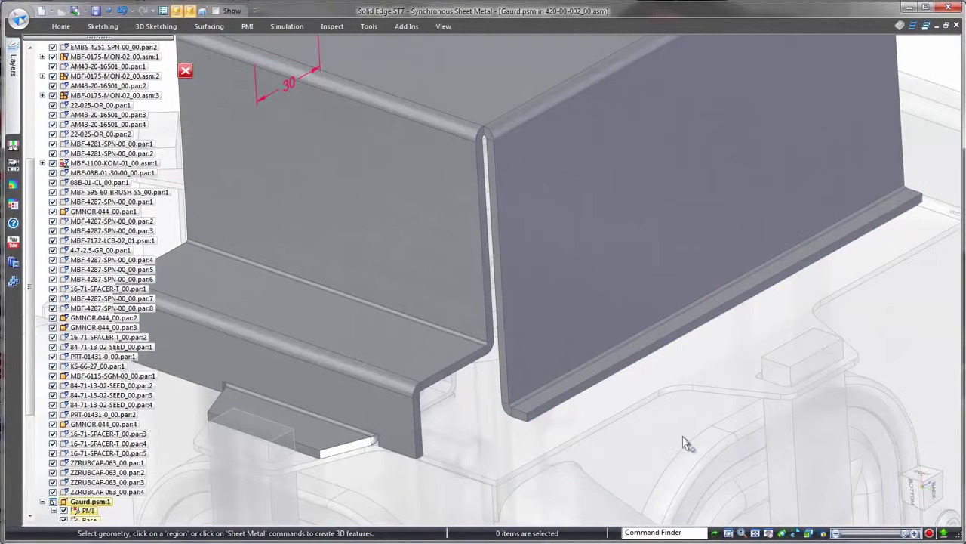
right_click(635, 453)
click(602, 451)
click(516, 430)
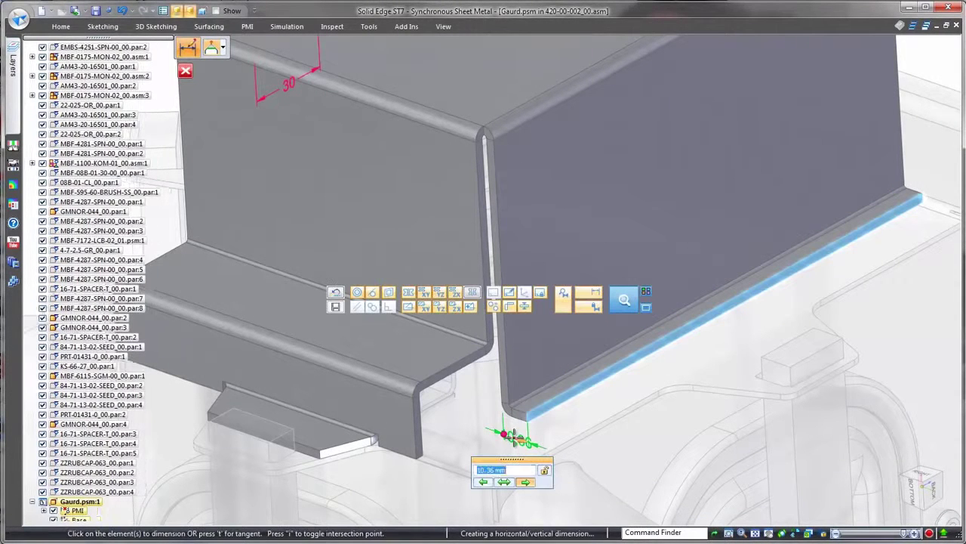
text(15)
key(Return)
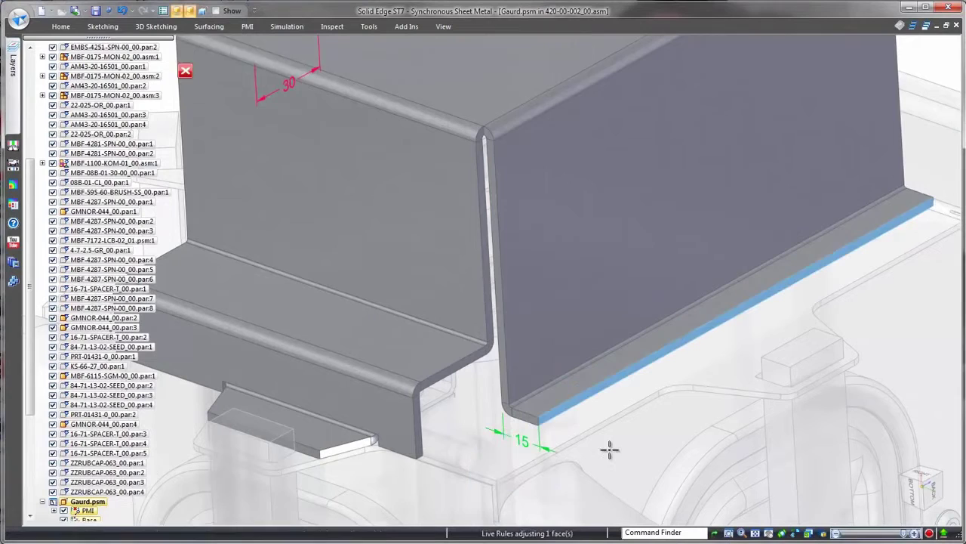
Step: Tilt the side panel faces about 16° outward around their top edge
click(549, 337)
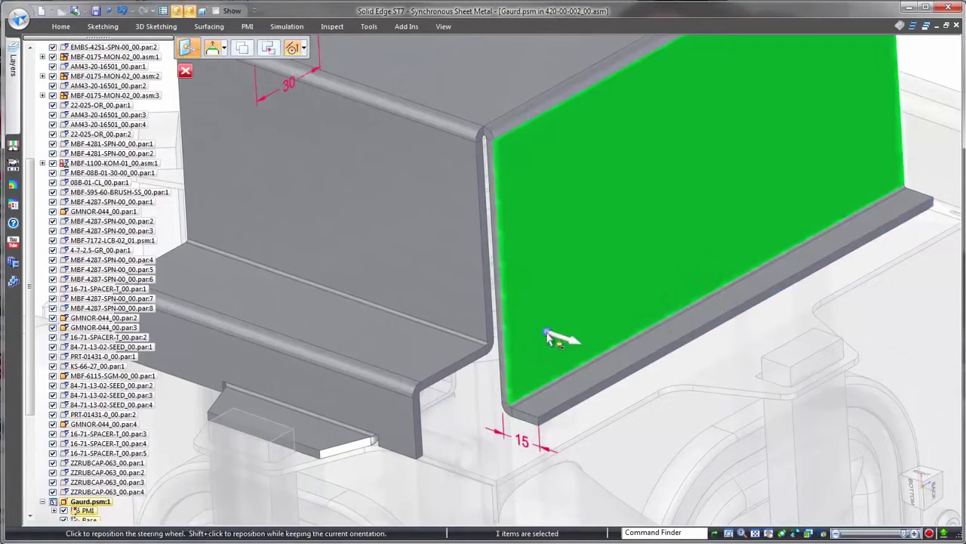
ctrl+click(674, 299)
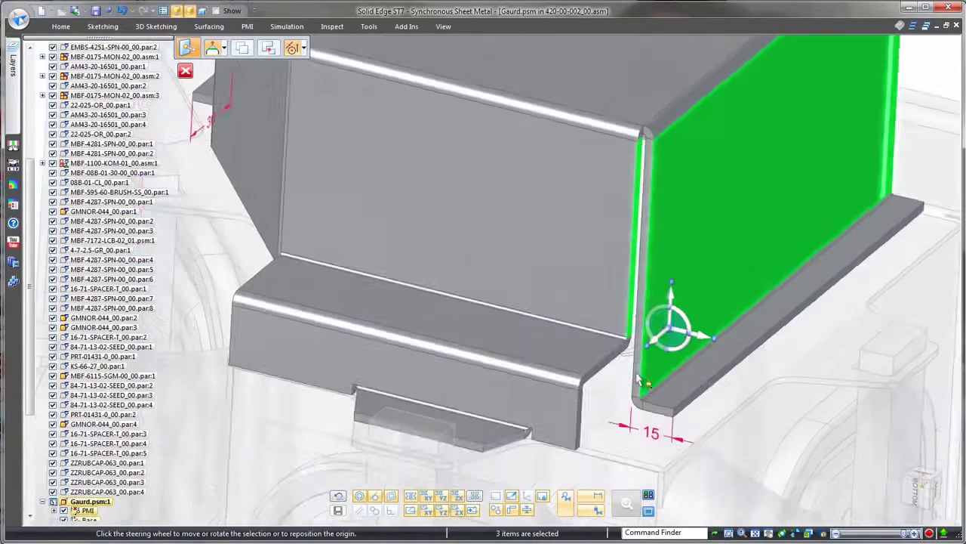
middle_drag(730, 209, 633, 385)
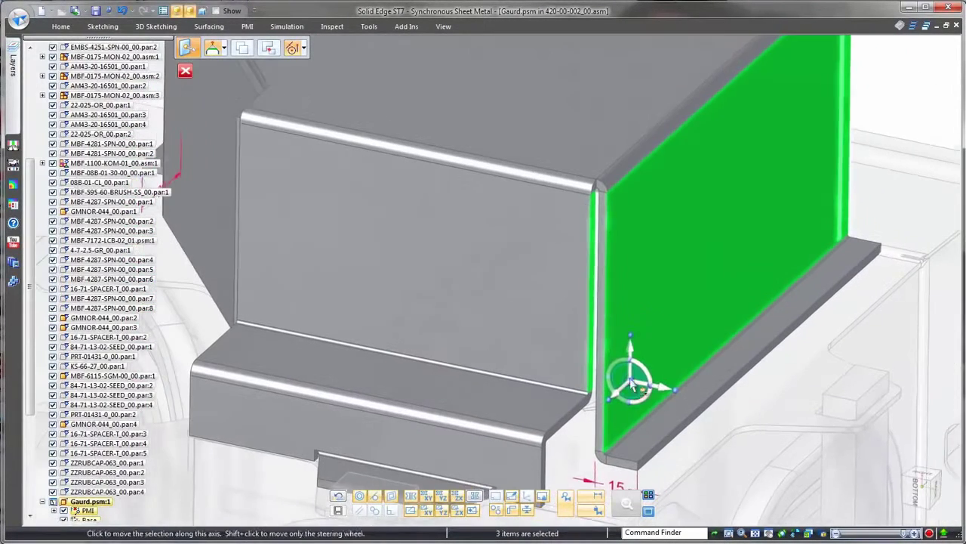
drag(633, 385, 625, 162)
click(638, 157)
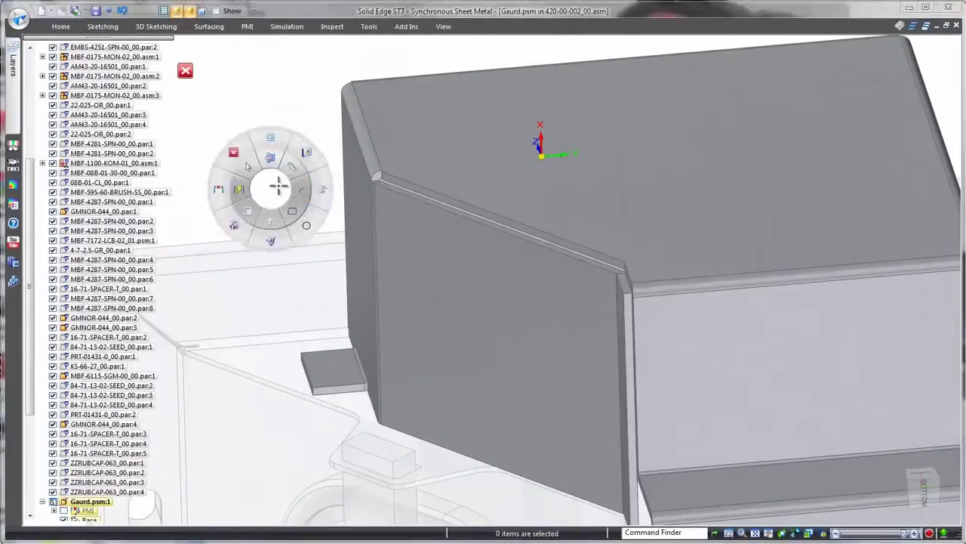
Step: Draw a line across the guard's top face
click(291, 166)
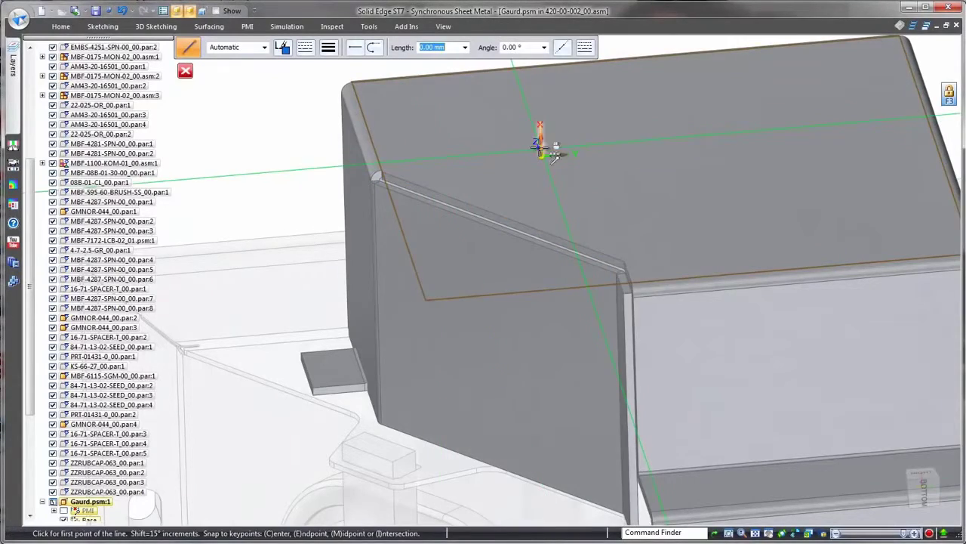
click(539, 147)
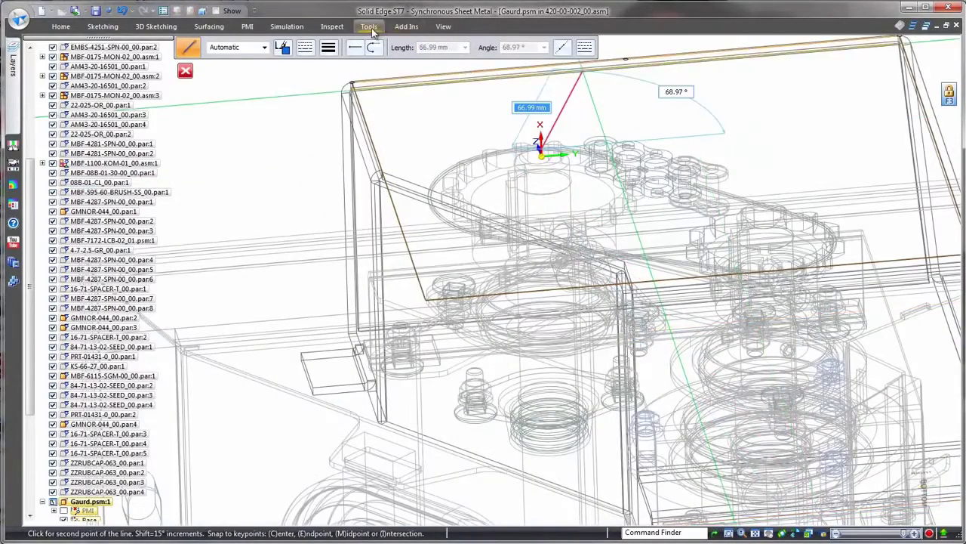
click(372, 30)
scroll(689, 166, up, 6)
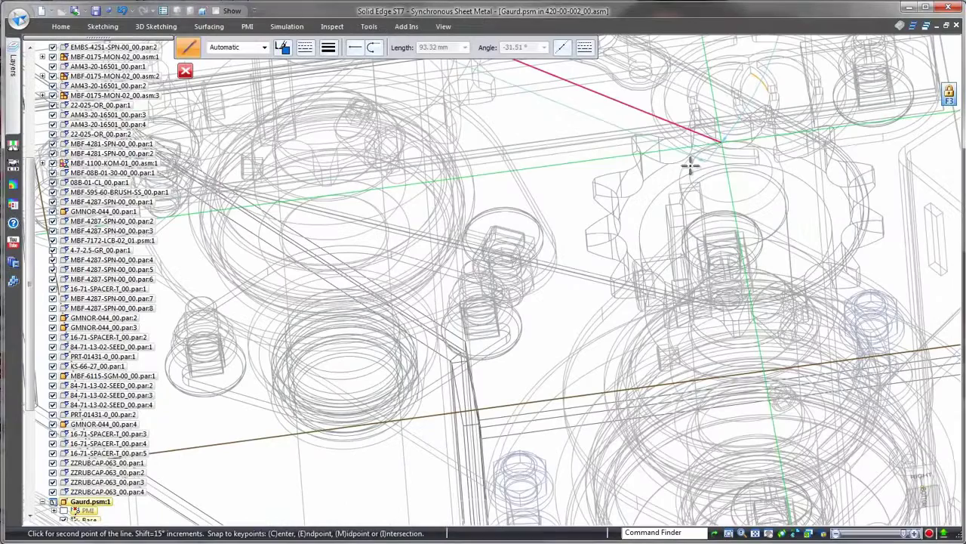
click(730, 162)
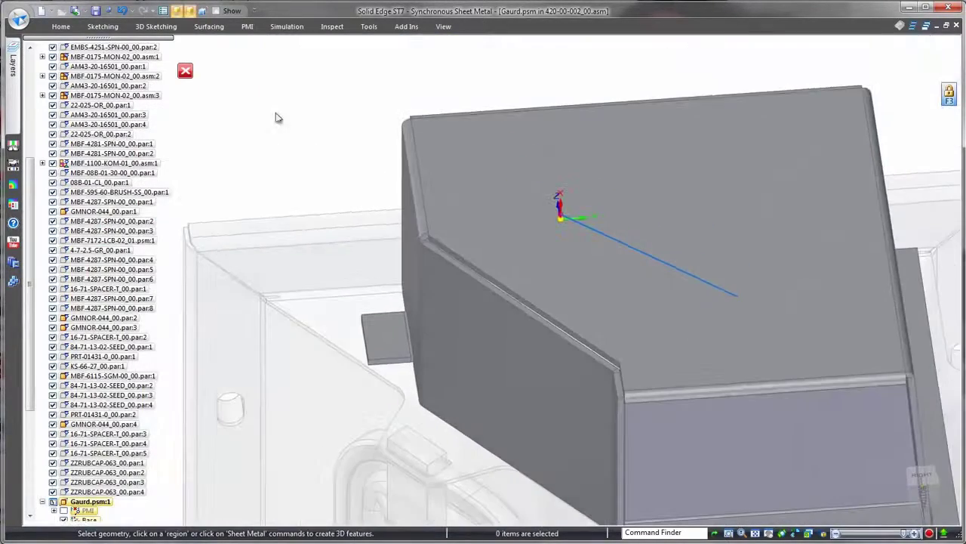
Step: Offset the line symmetrically into a slot outline and raise an 8 mm dimple from it
click(60, 26)
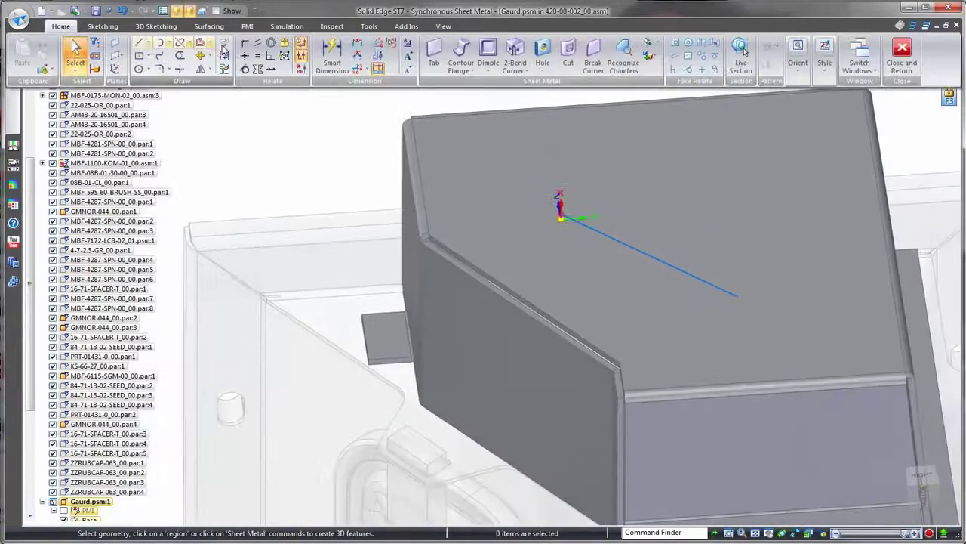
click(215, 45)
click(257, 75)
click(621, 237)
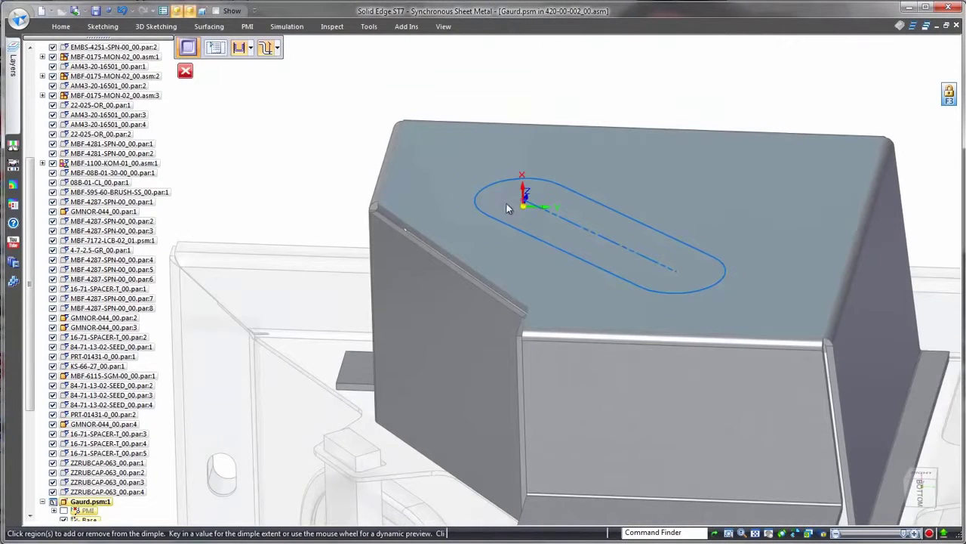
click(506, 209)
click(511, 207)
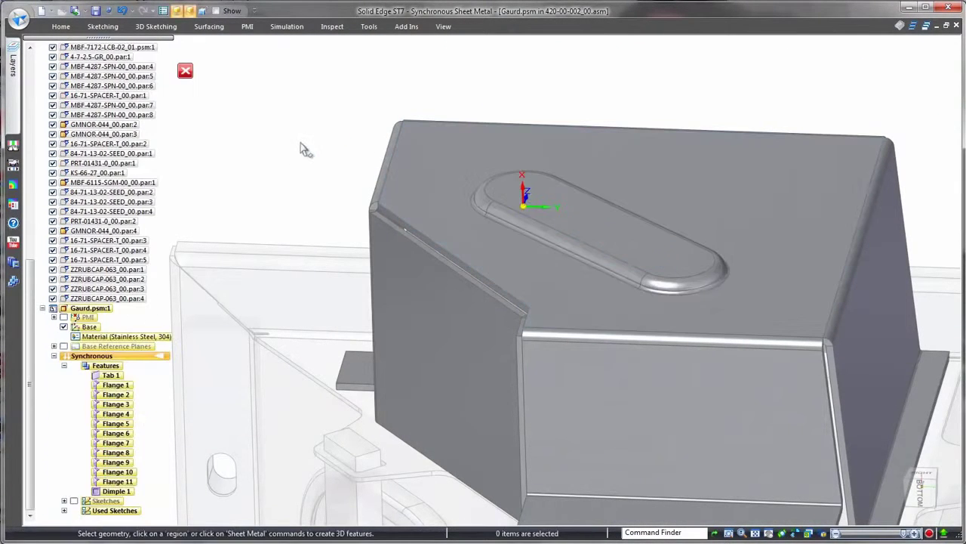
Step: Flatten the guard in Ordered mode with its top face up
click(370, 37)
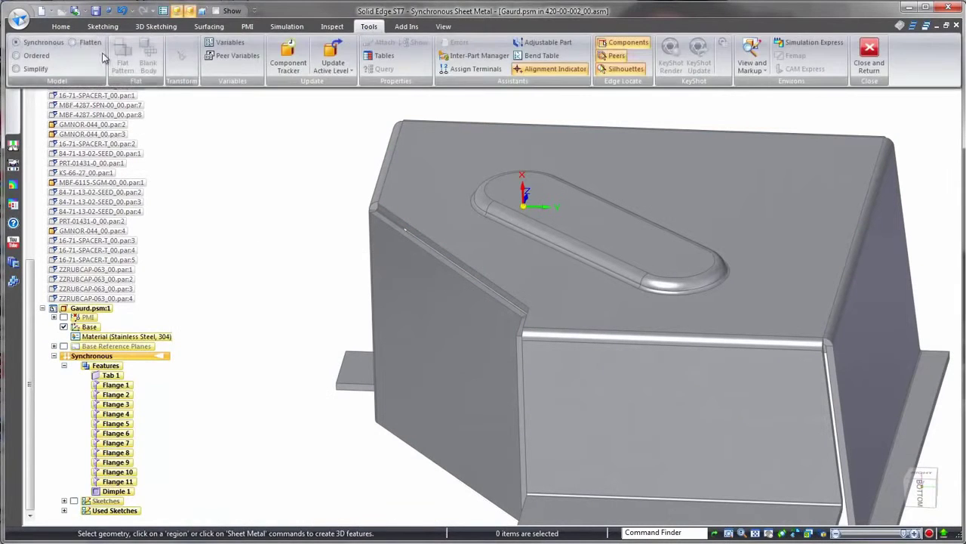
click(625, 42)
click(595, 155)
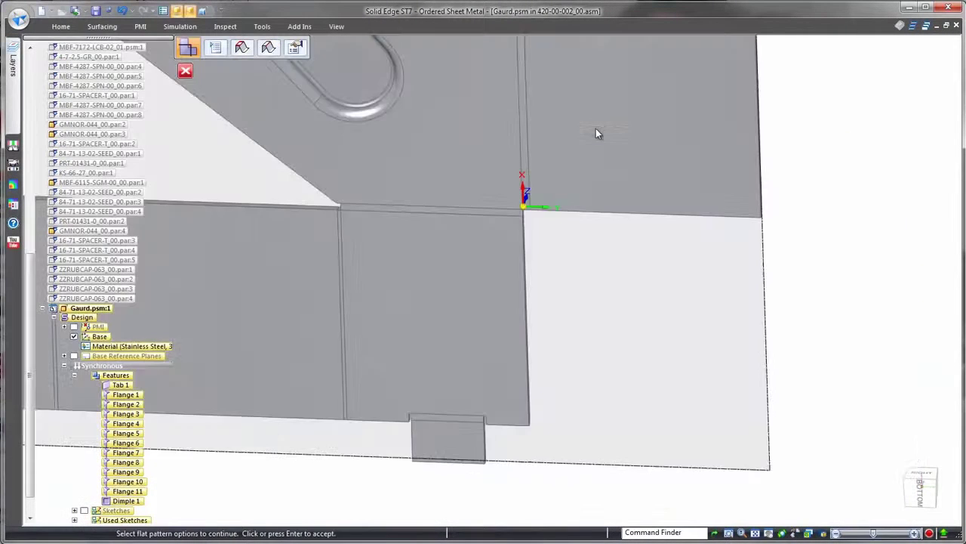
key(Return)
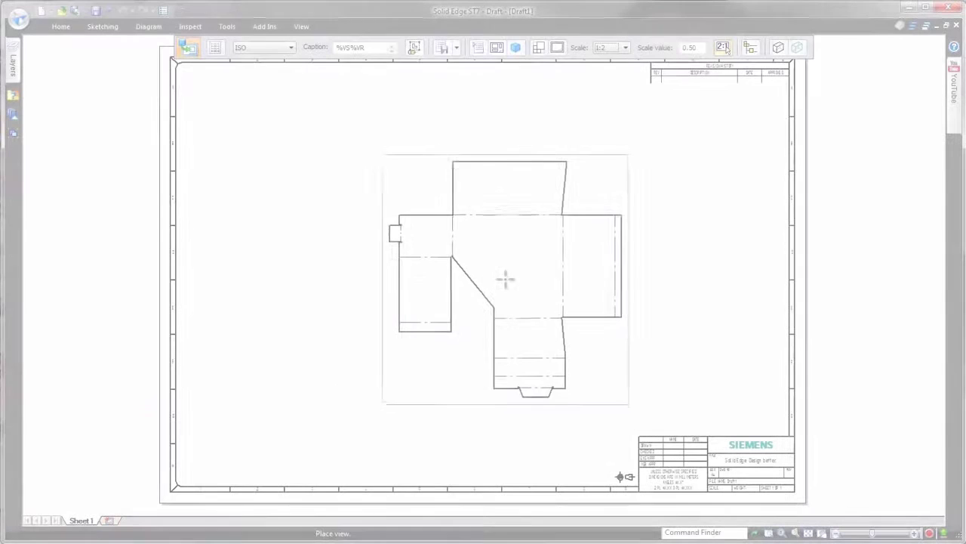
Step: Place the flat view centred on the sheet and add coordinate dimensions along its edges
click(483, 267)
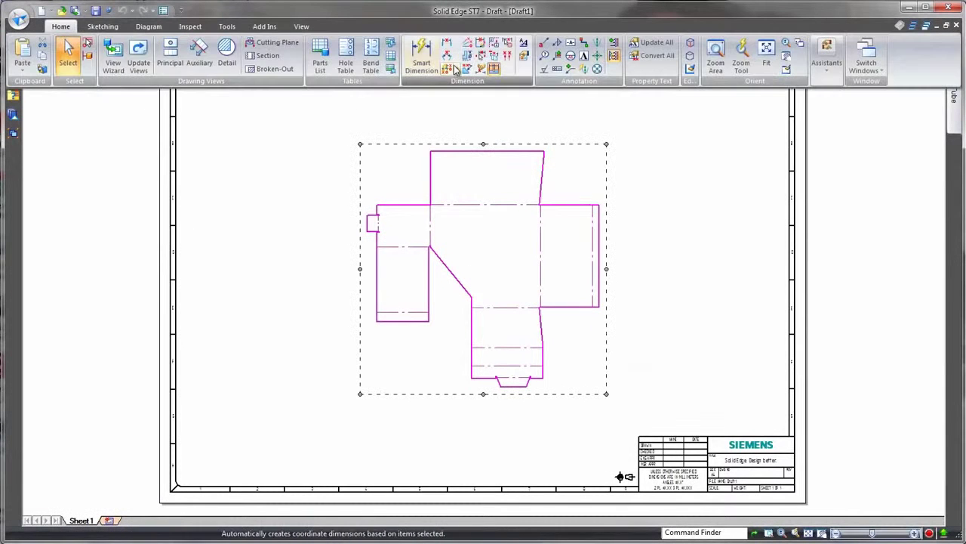
click(456, 68)
click(491, 86)
scroll(455, 392, up, 3)
scroll(451, 317, up, 1)
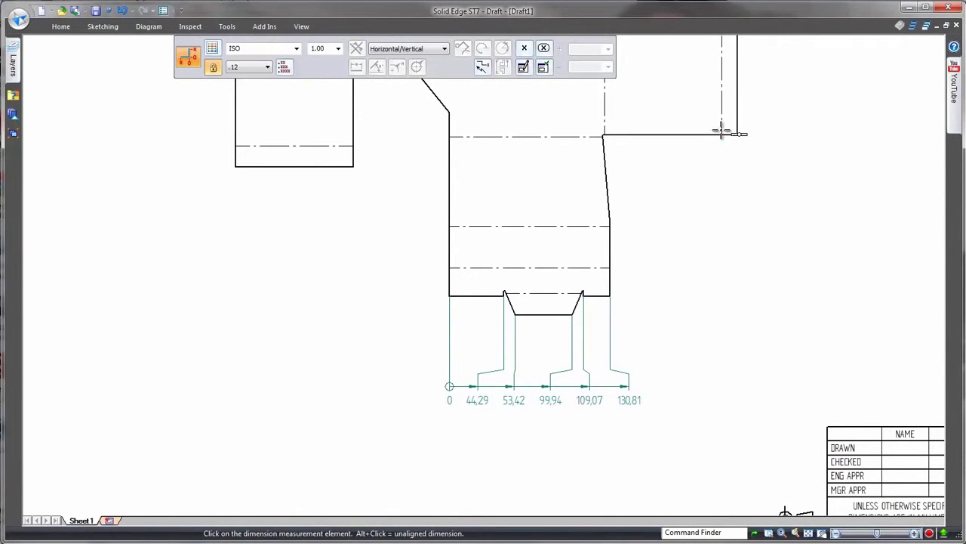
click(235, 164)
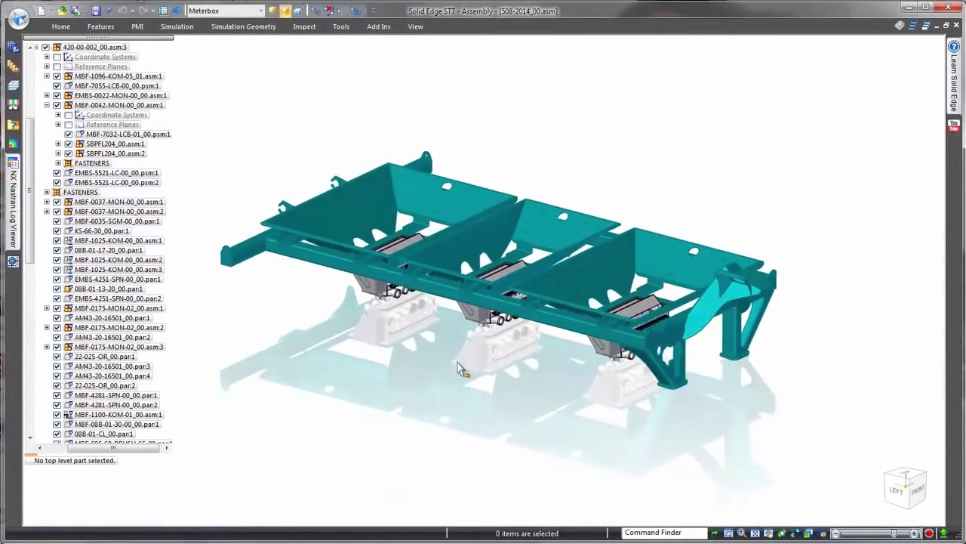
Step: Show the Hopper configuration and edit FAN-1006-KOM-00_00.asm in place
click(262, 11)
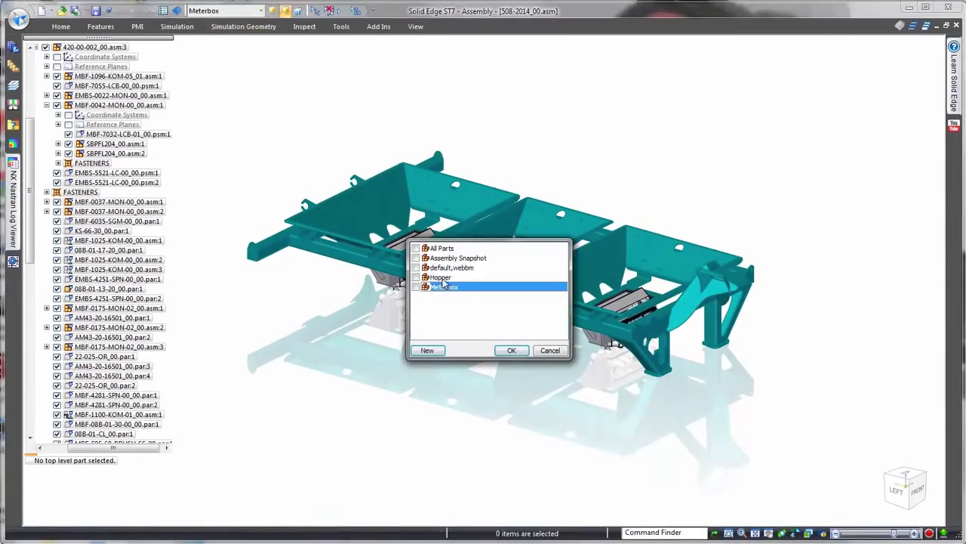
click(509, 349)
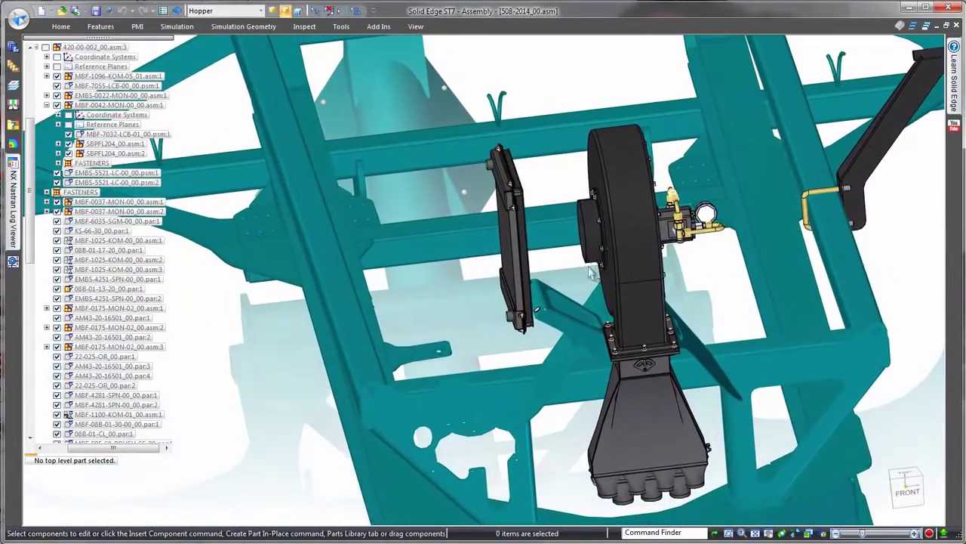
right_click(596, 259)
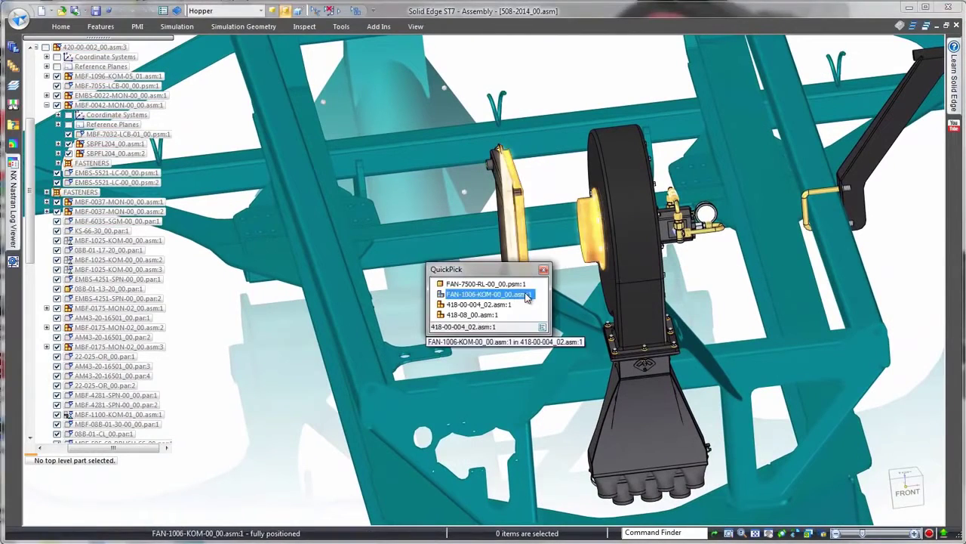
click(488, 294)
click(687, 306)
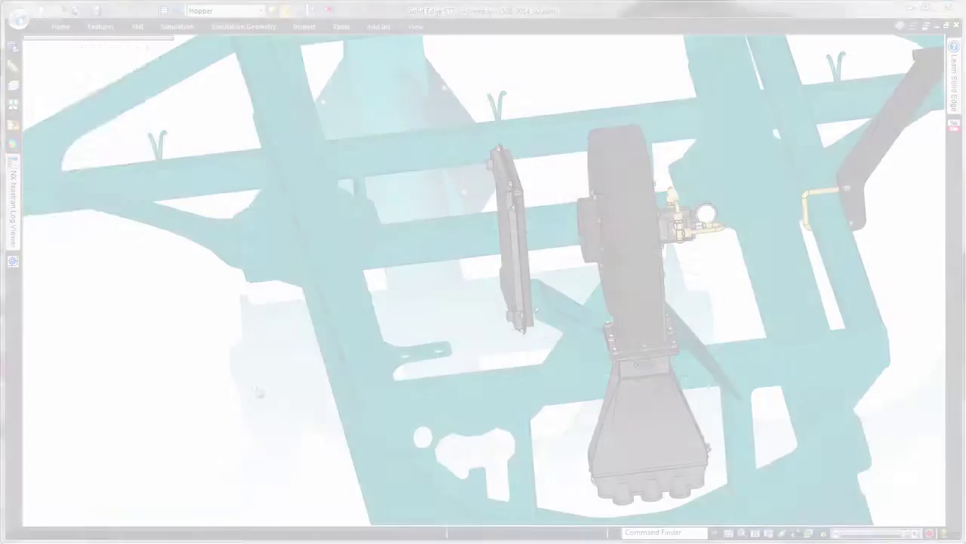
Step: Convert the hopper body to sheet metal and flatten it to 1525.63 × 1064.15
click(133, 367)
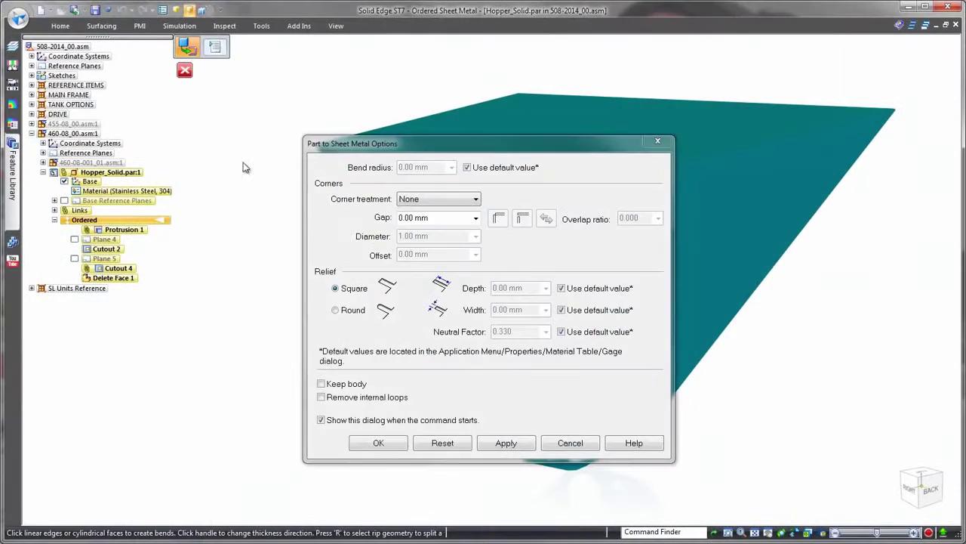
click(380, 445)
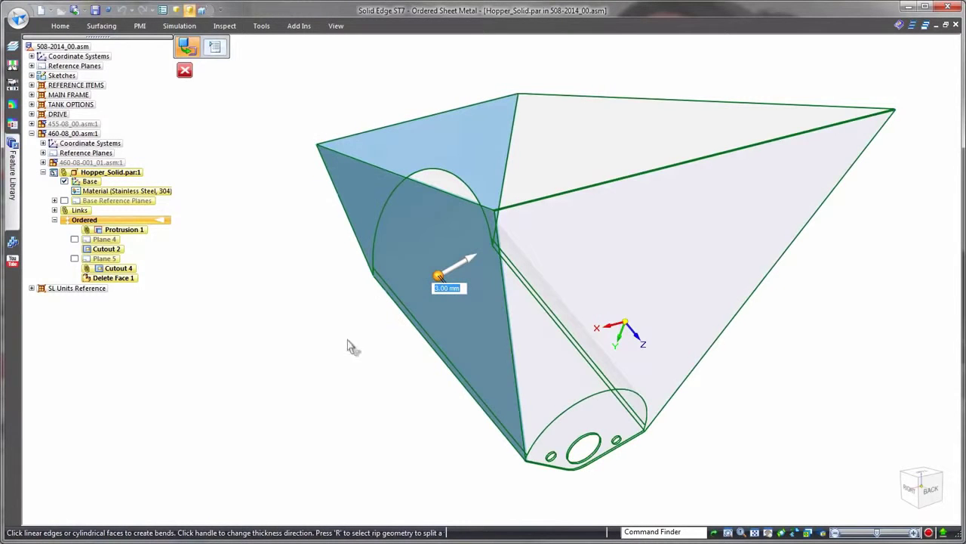
click(800, 309)
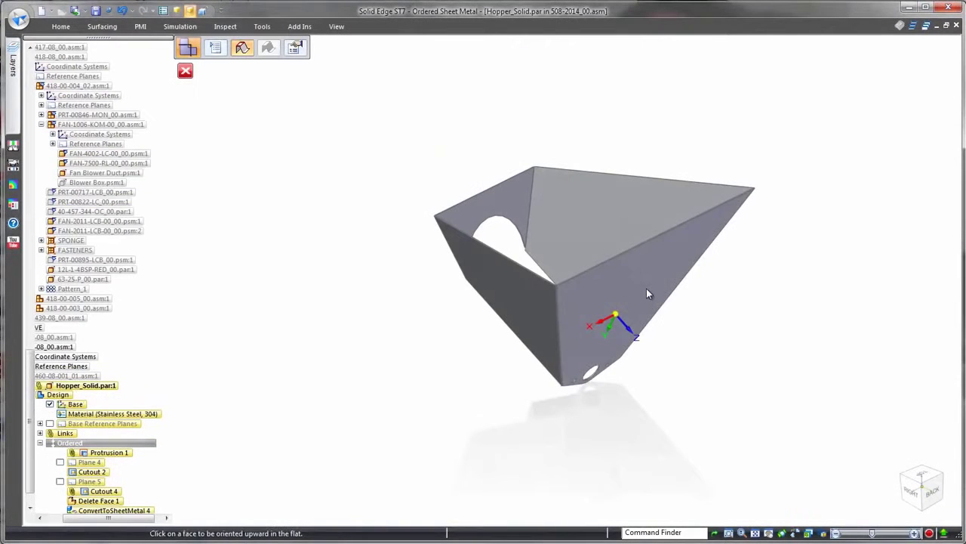
click(633, 250)
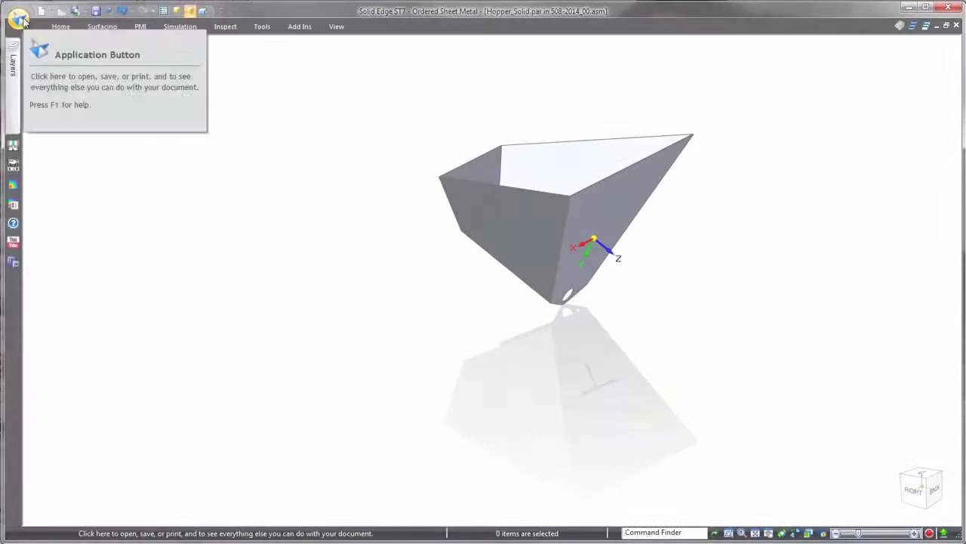
Step: Save the hopper flat pattern as a DXF, reviewing the AutoCAD font mapping options
click(21, 16)
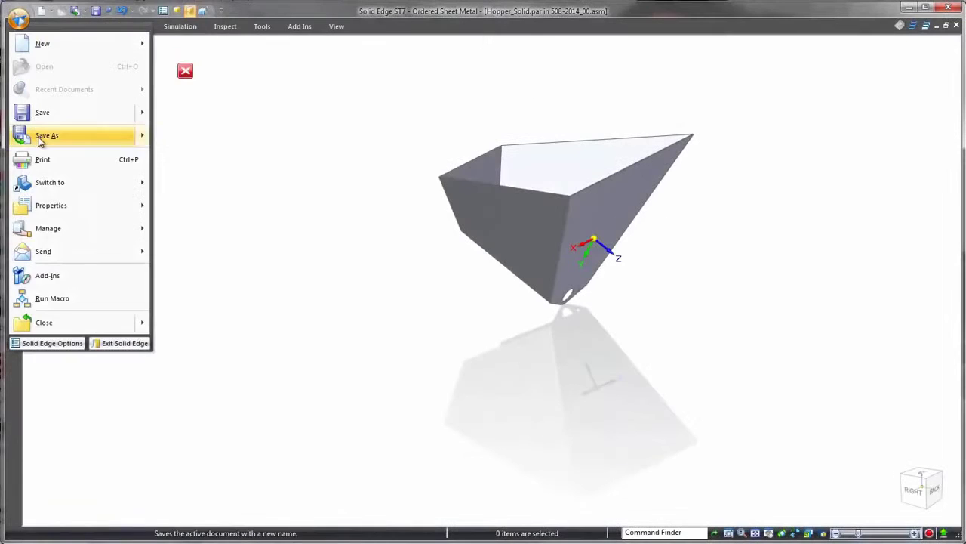
click(200, 65)
click(567, 414)
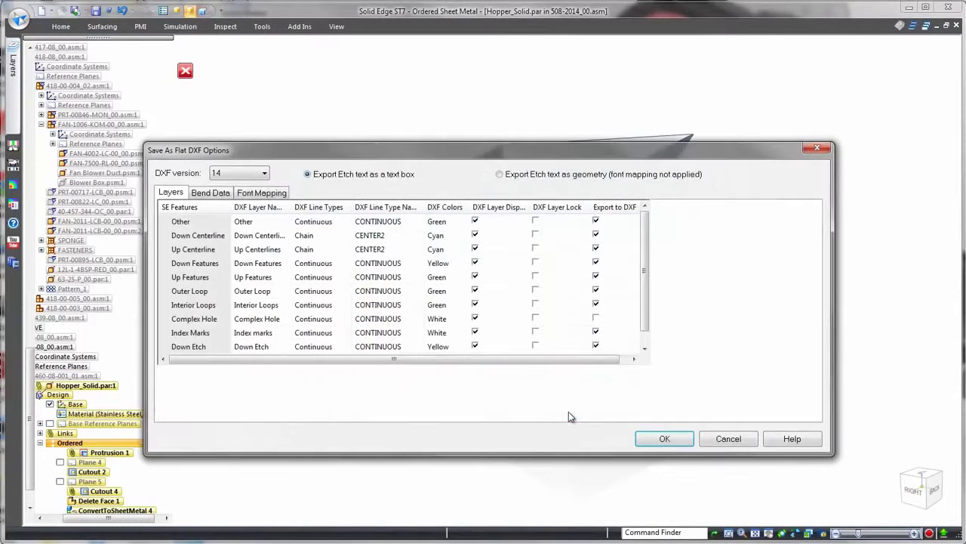
click(213, 194)
click(256, 193)
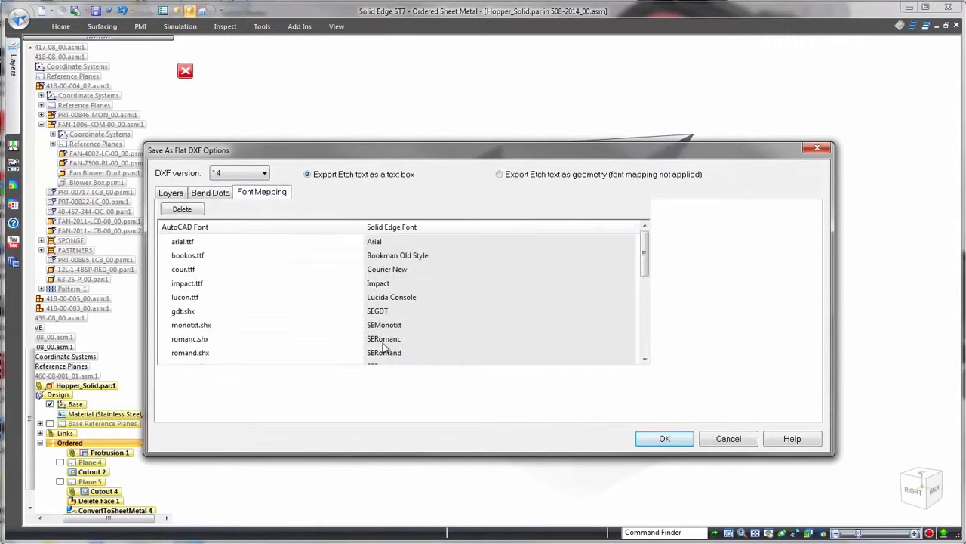
click(664, 439)
click(618, 414)
Step: Open the Hopper_Solid flat DXF from Documents as a 2D model with the default template
click(21, 16)
click(45, 65)
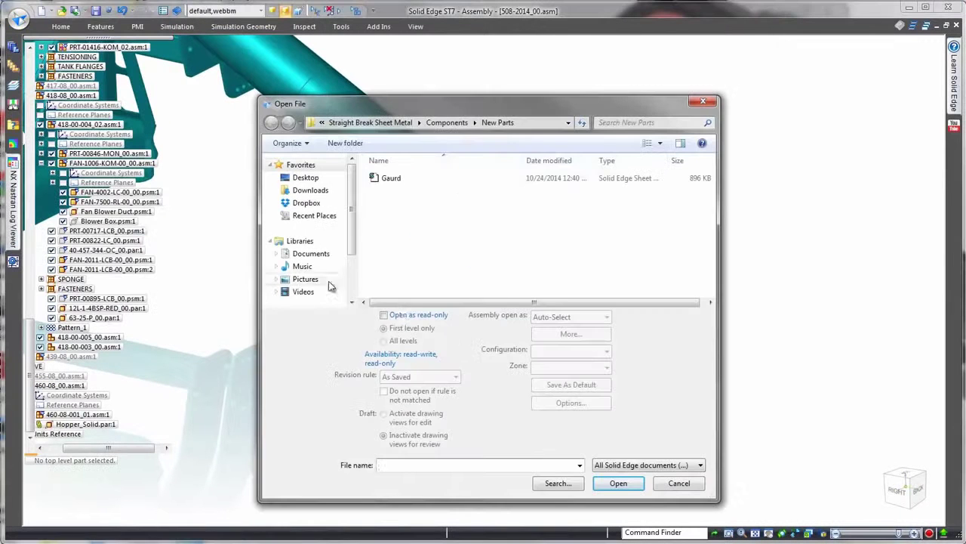
click(311, 254)
click(701, 465)
click(627, 262)
click(608, 481)
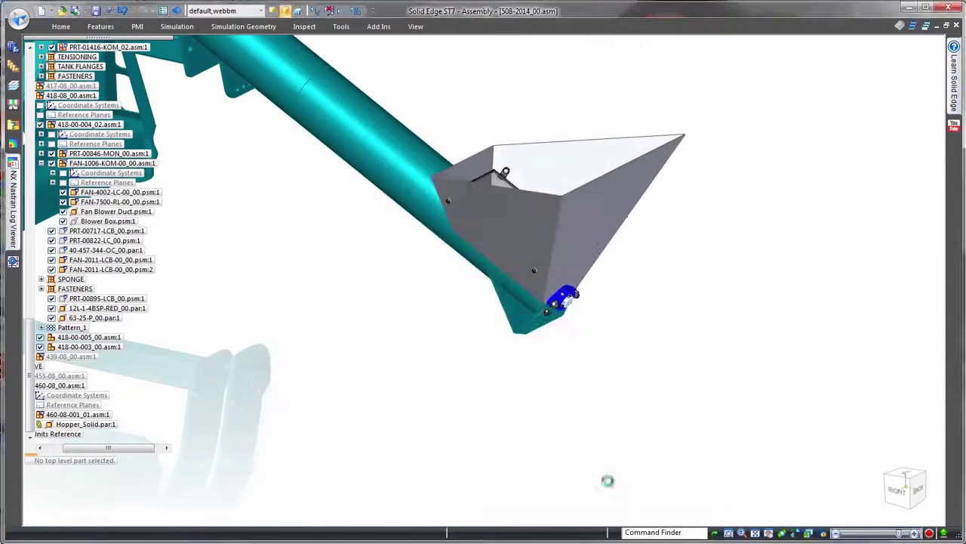
click(584, 403)
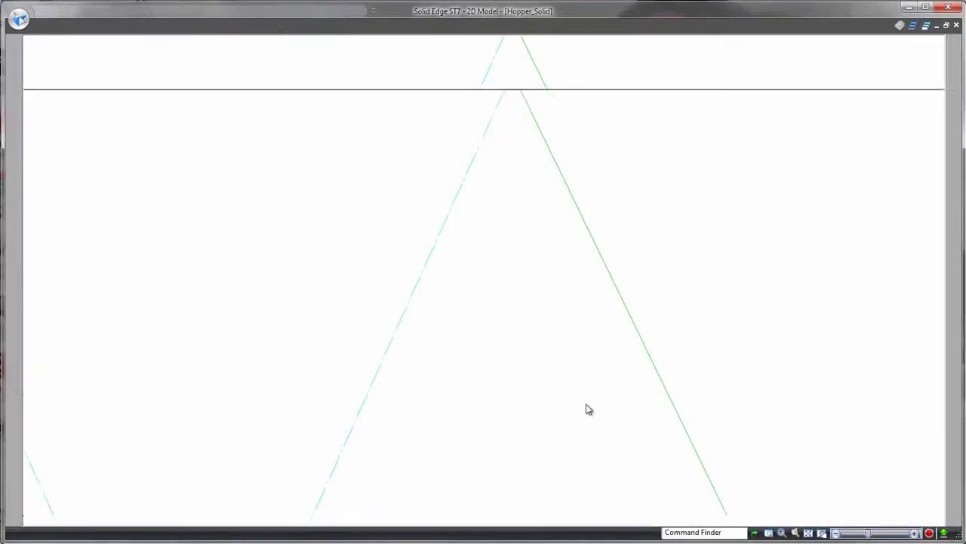